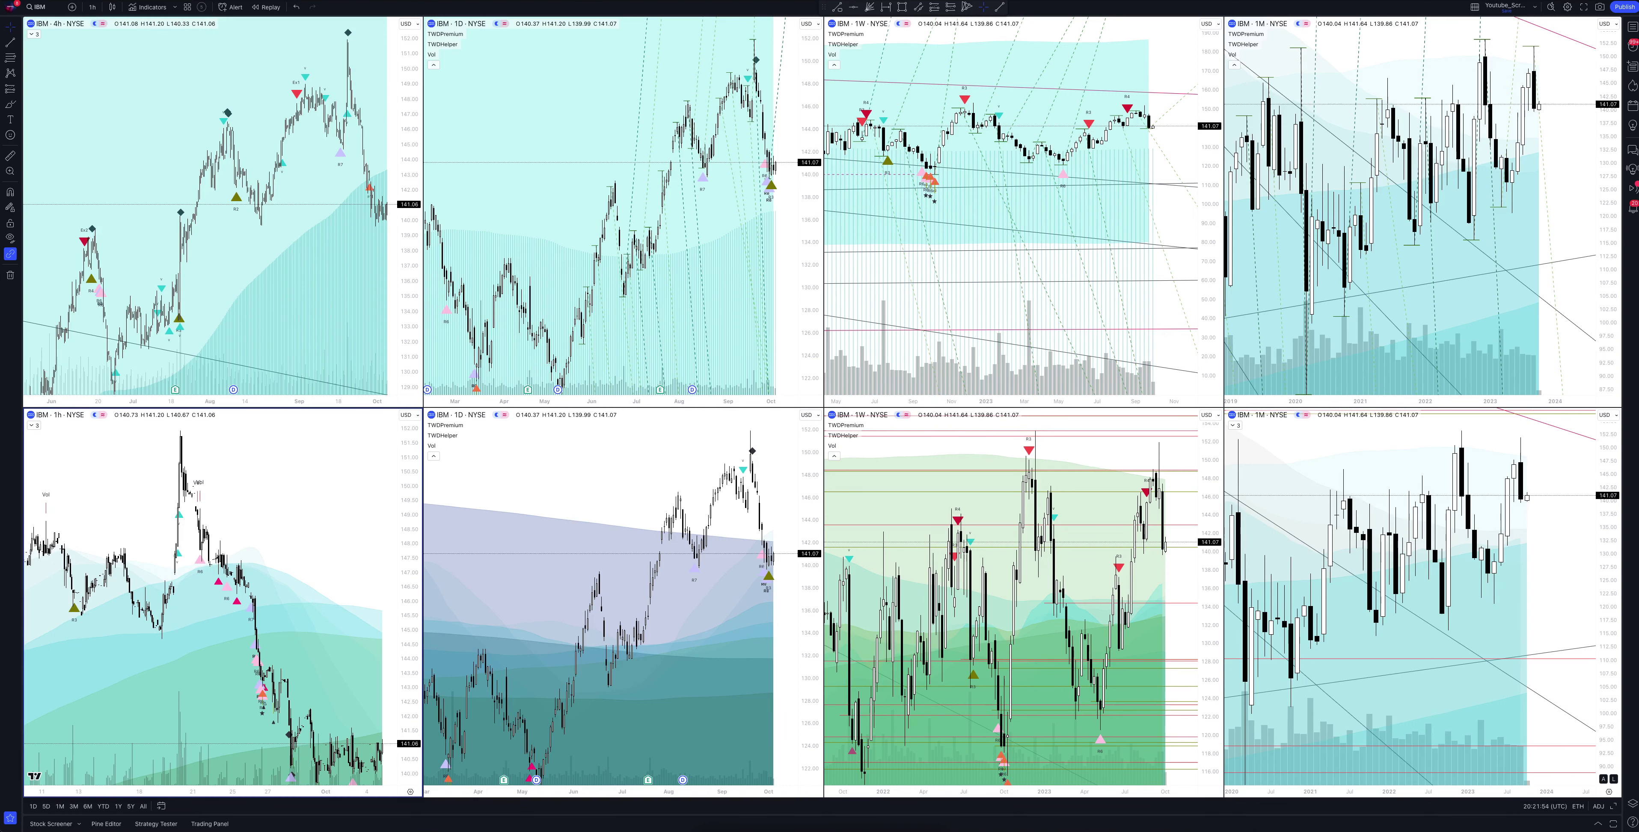
Select the monthly IBM chart as the active pane in the eight-chart layout
left_click(1426, 212)
Toggle the 1M IBM chart between full-window view and the eight-chart grid twice
left_click(1615, 806)
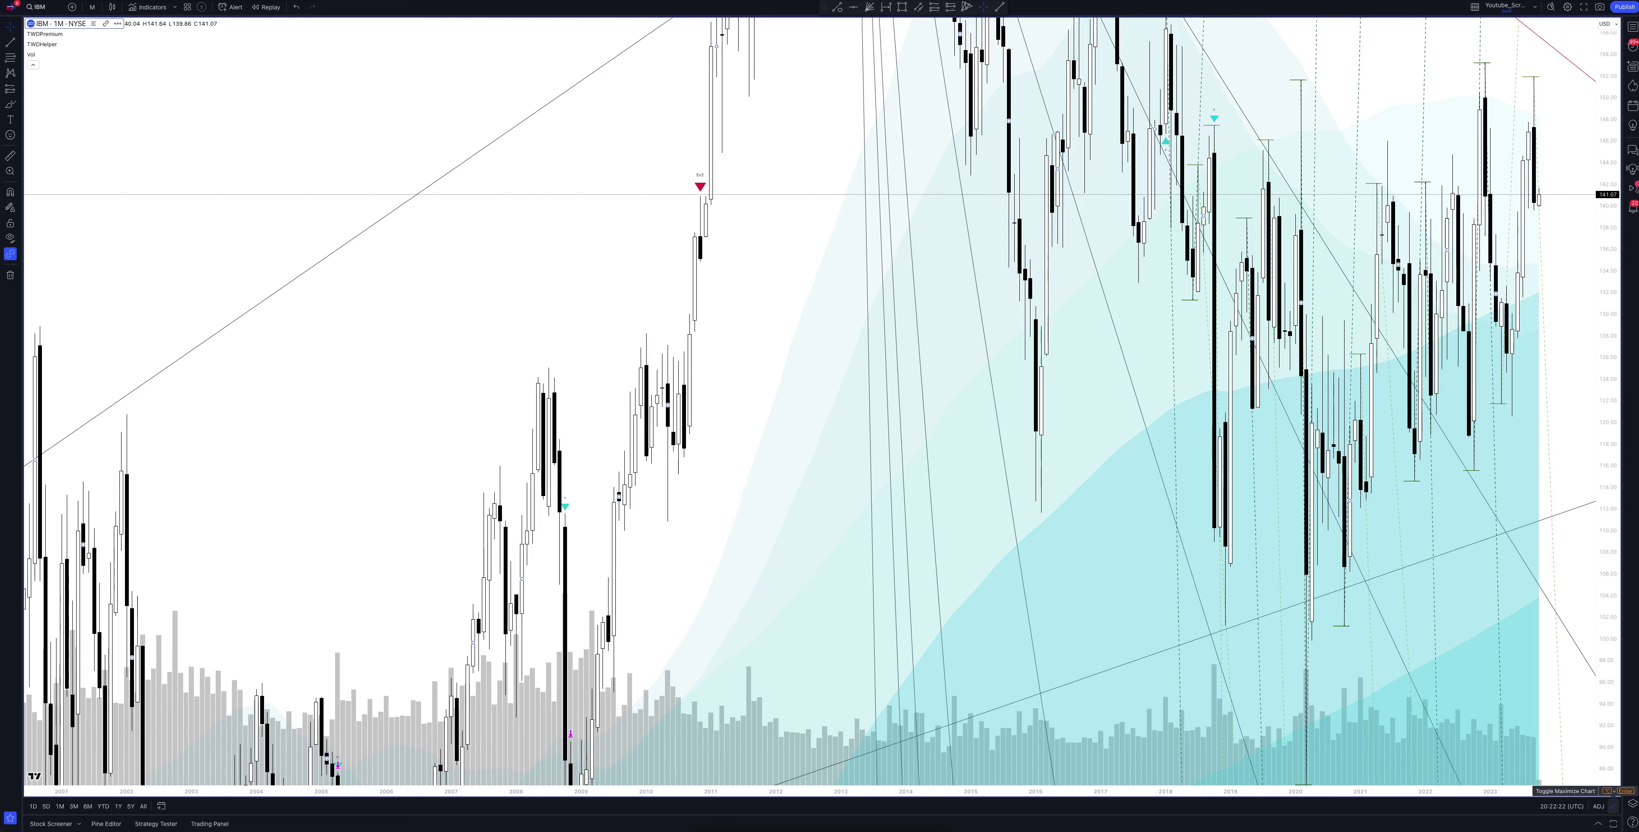
left_click(1617, 790)
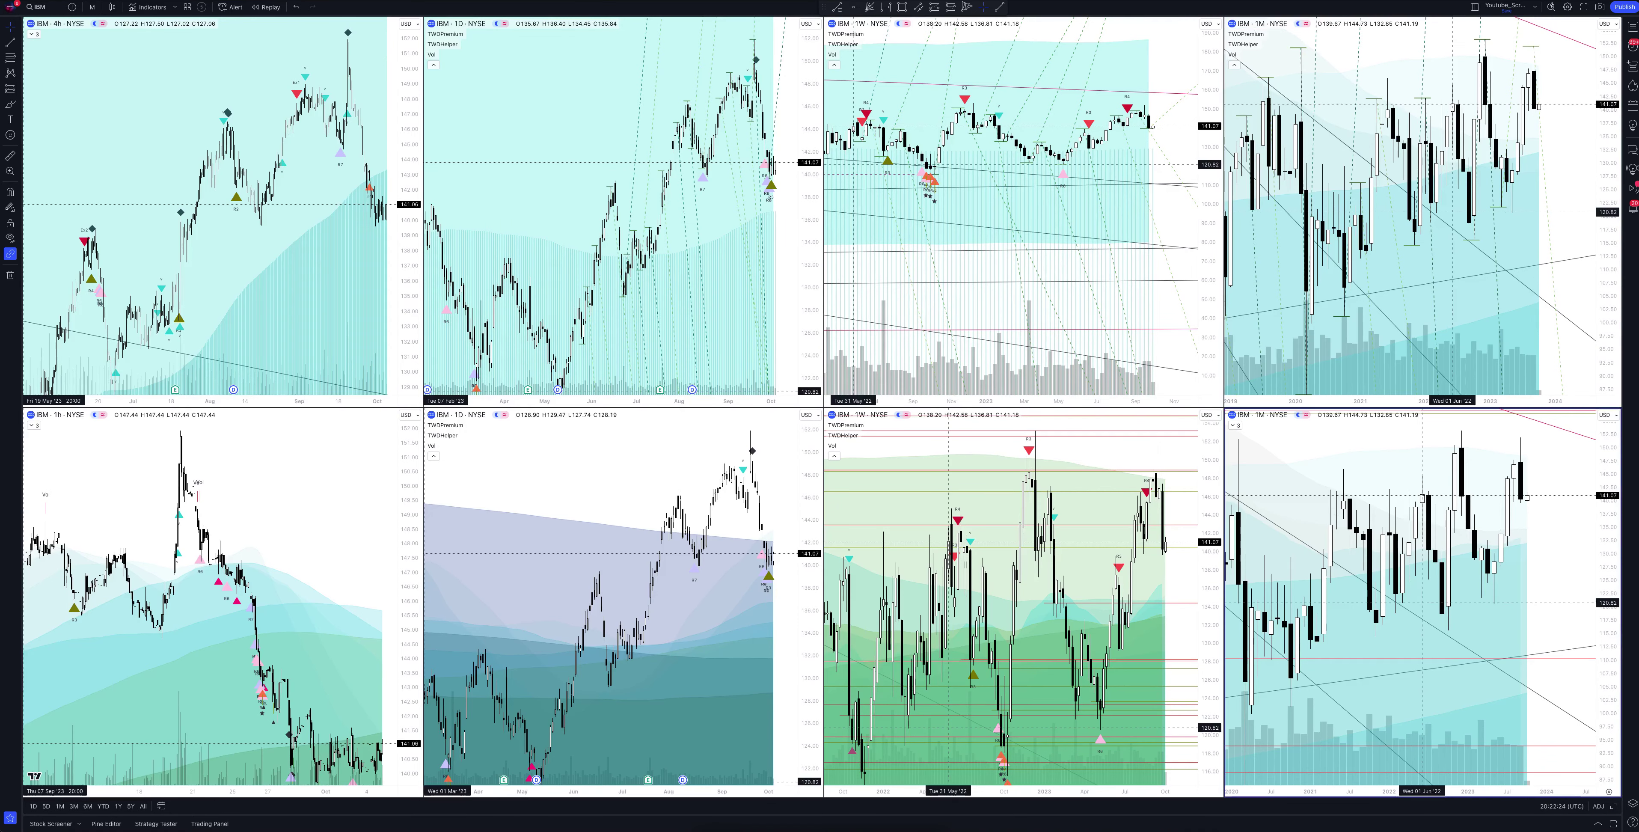
left_click(1617, 790)
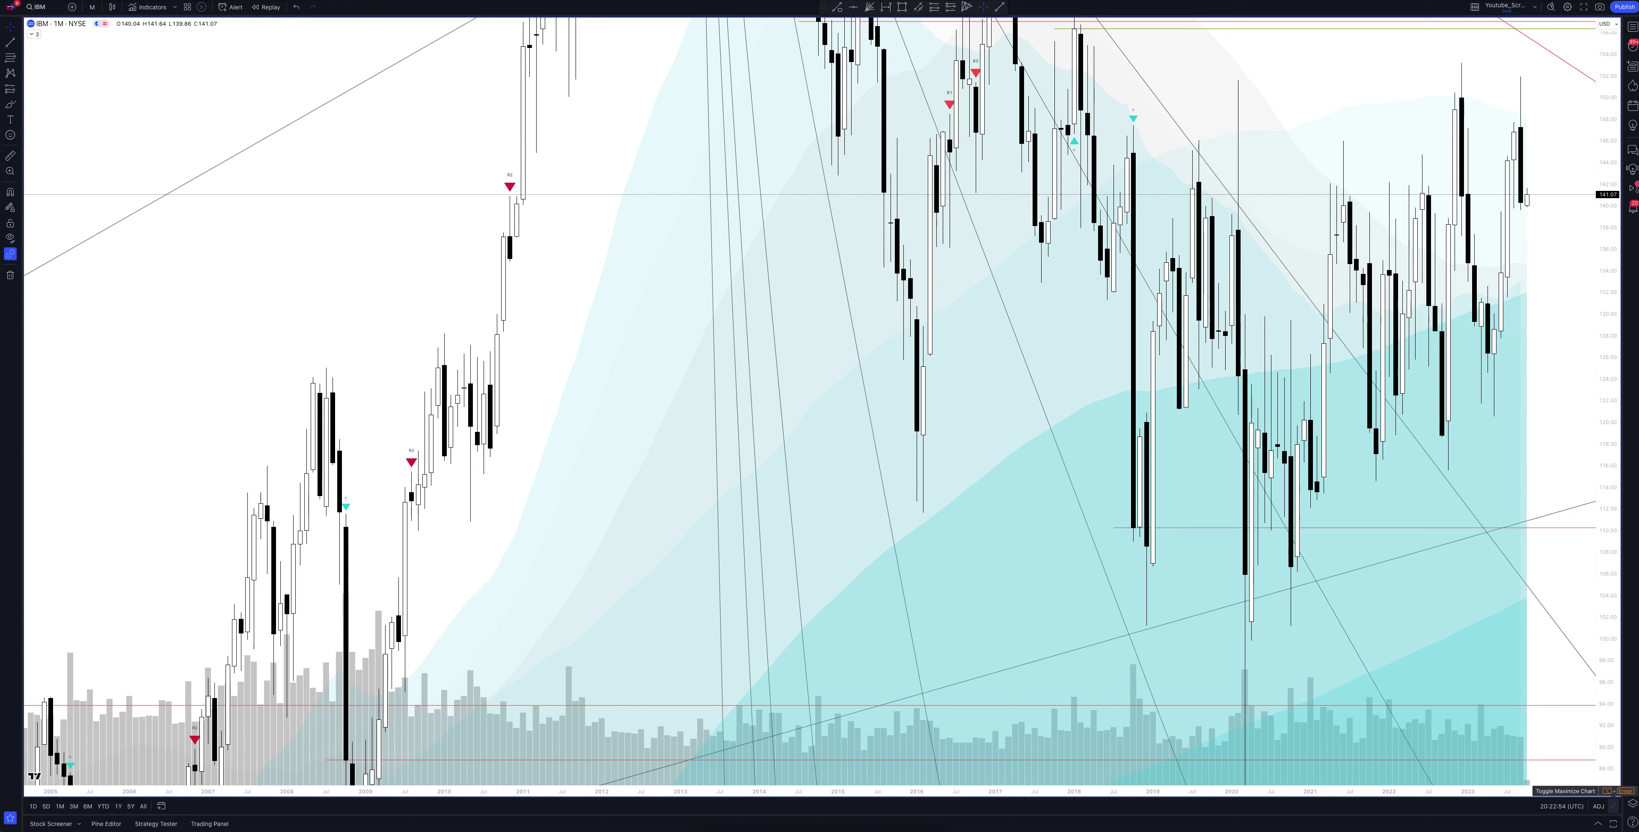
left_click(1614, 806)
View the weekly IBM chart full-window, restore the grid, and select the green weekly pane
left_click(1615, 806)
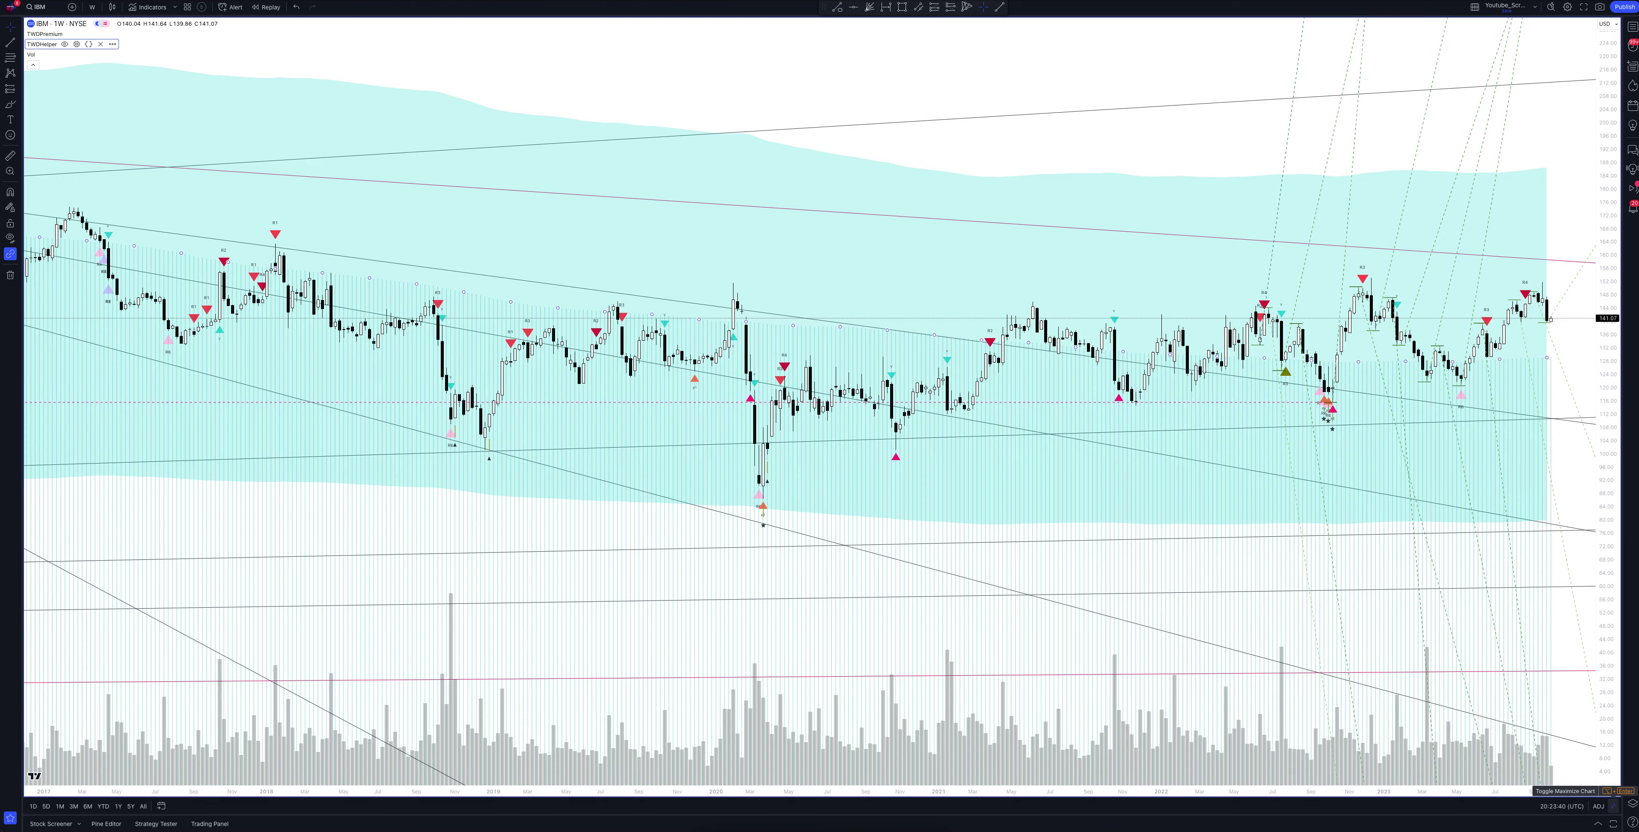
left_click(1616, 791)
left_click(980, 445)
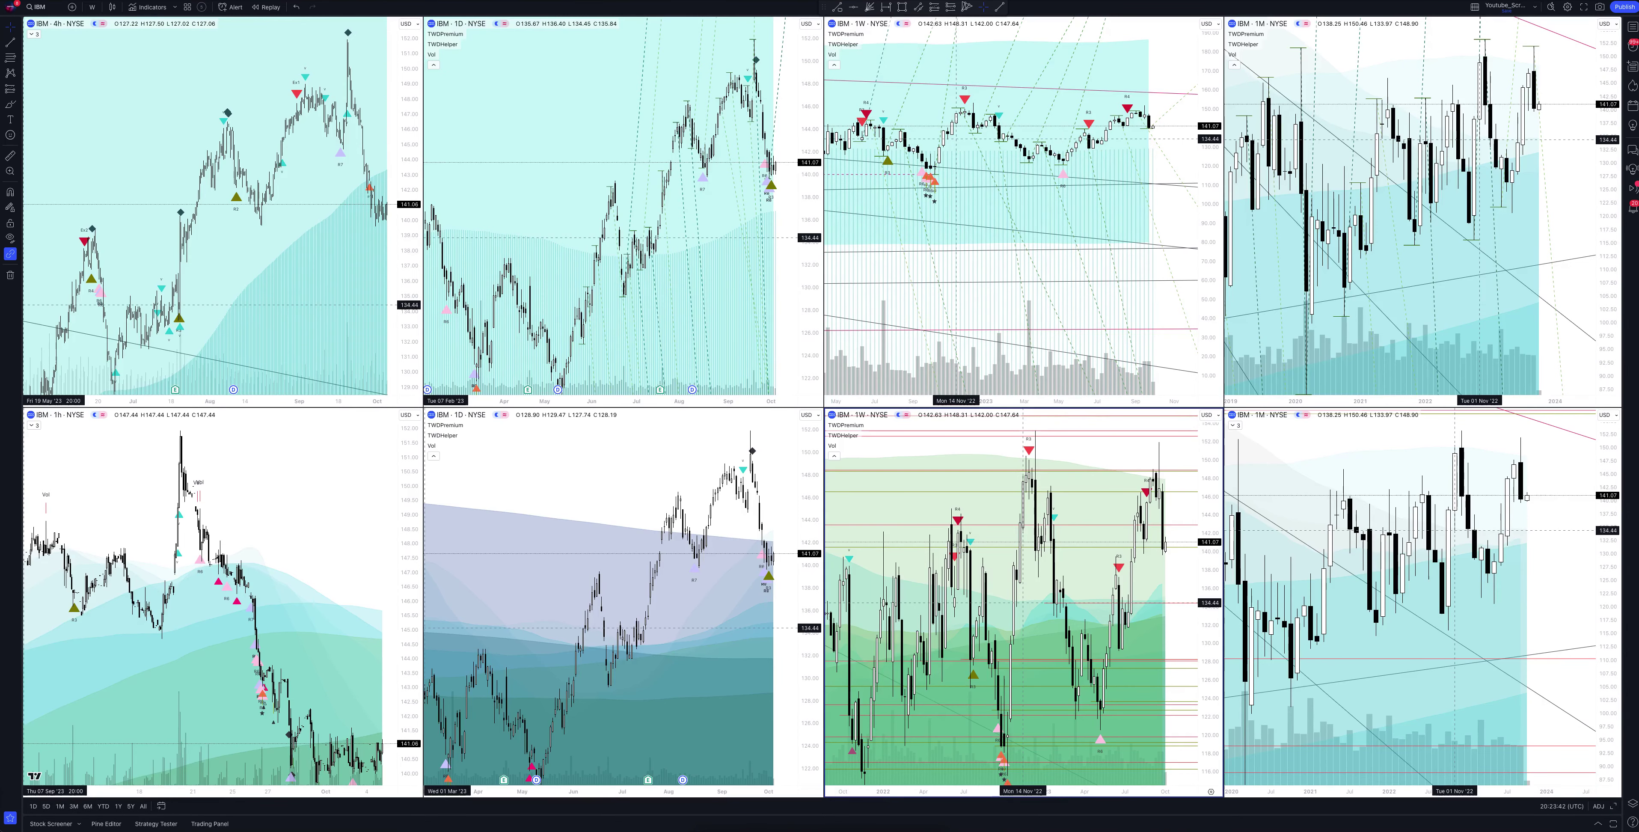
Review the green 1W chart full-size, then view the top-row 1D chart full-size
key("alt+Return")
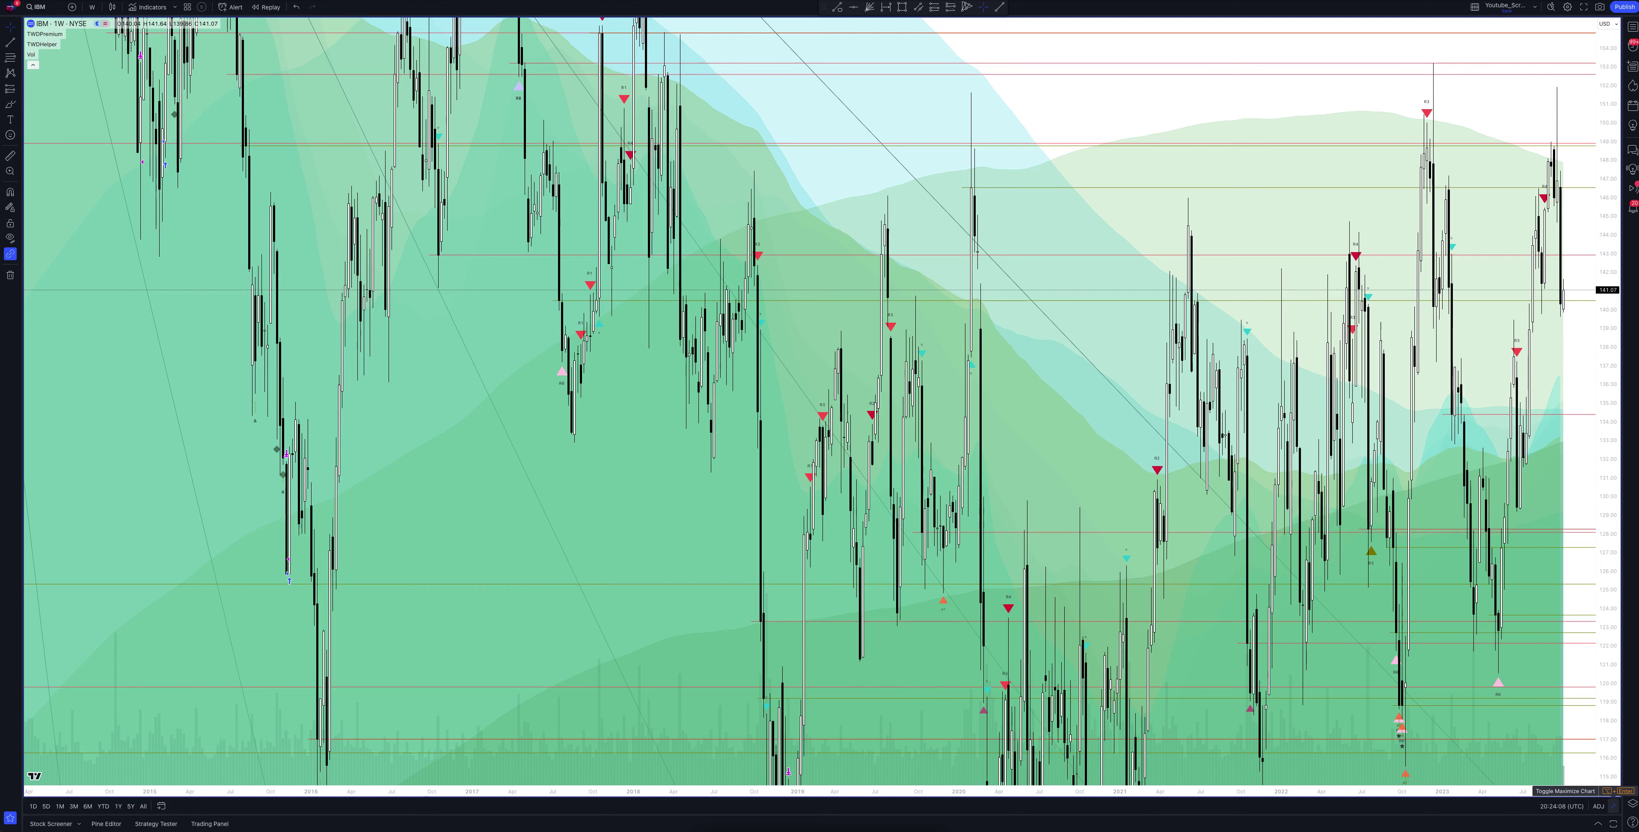
left_click(1611, 791)
left_click(1610, 791)
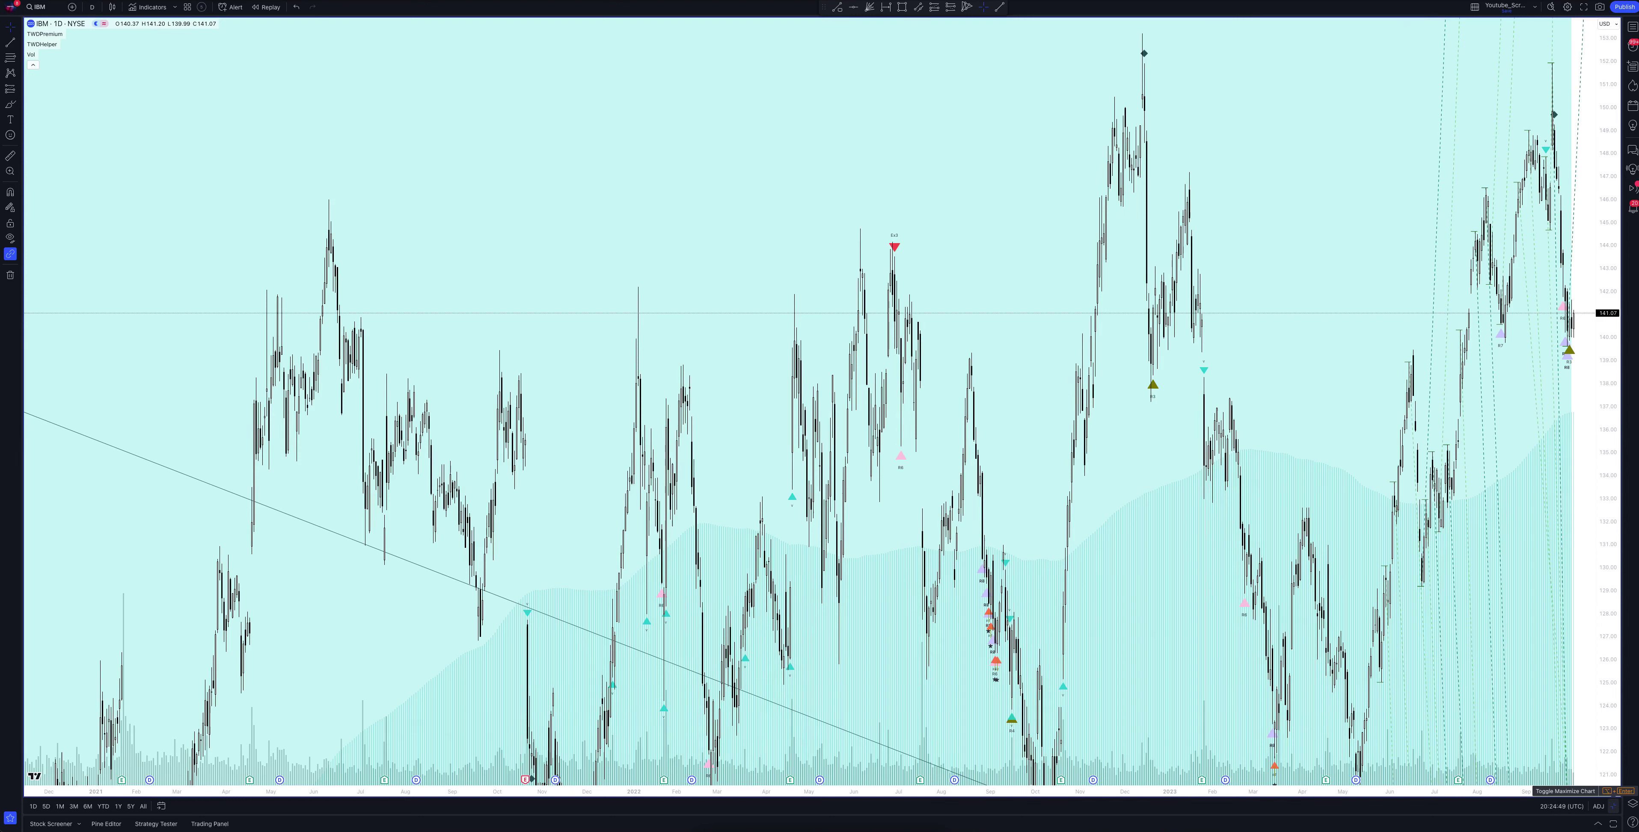
left_click(1615, 791)
Maximize the purple-banded 1D IBM chart and view its TWDPremium Strategy Tester results
left_click(573, 573)
left_click(1611, 790)
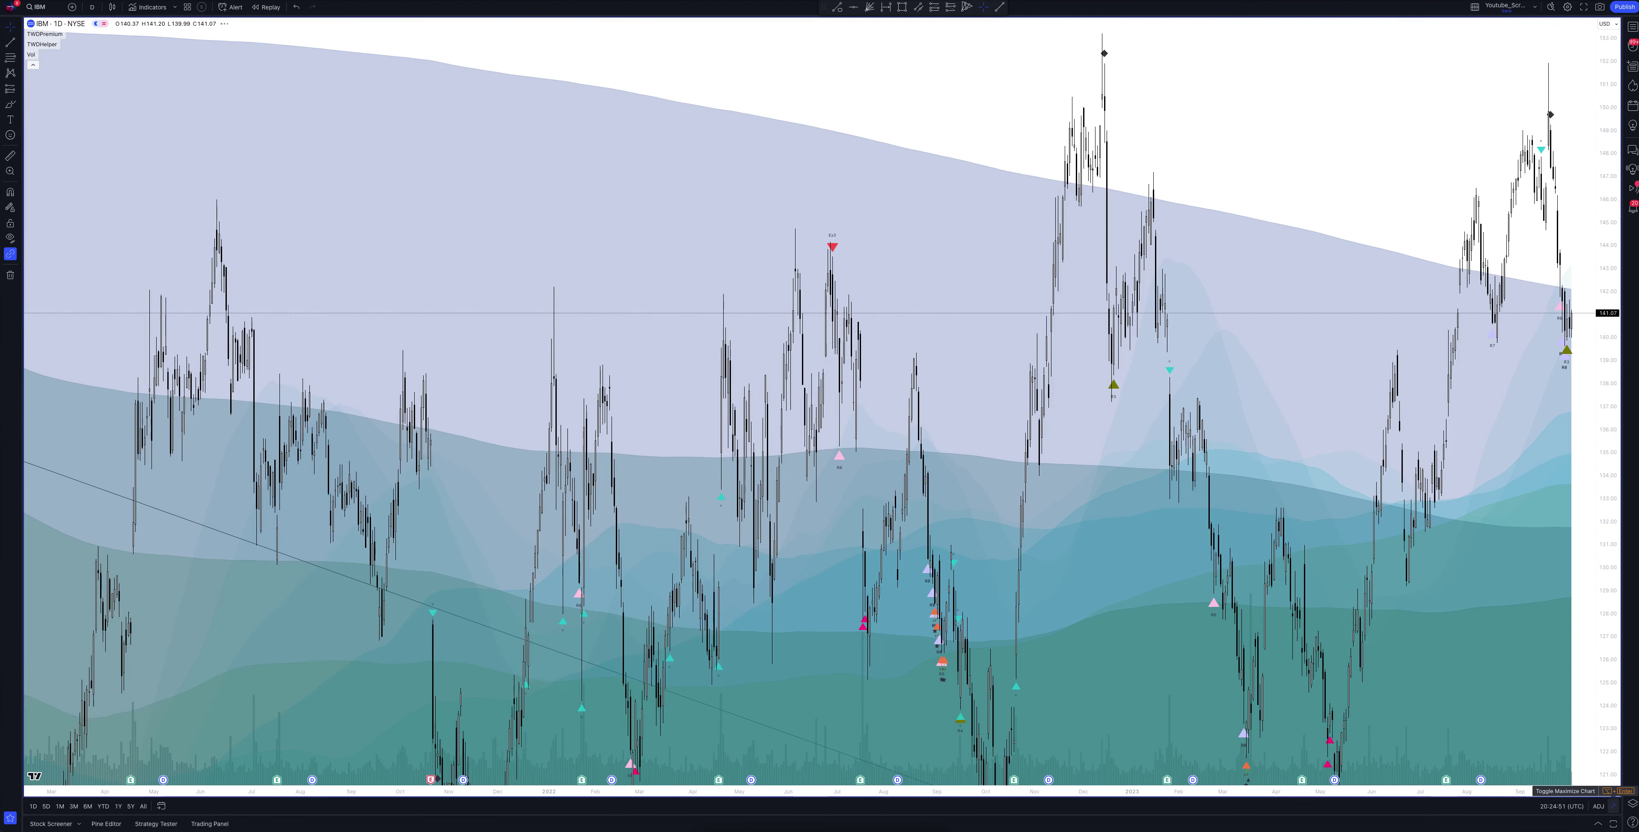
left_click(51, 824)
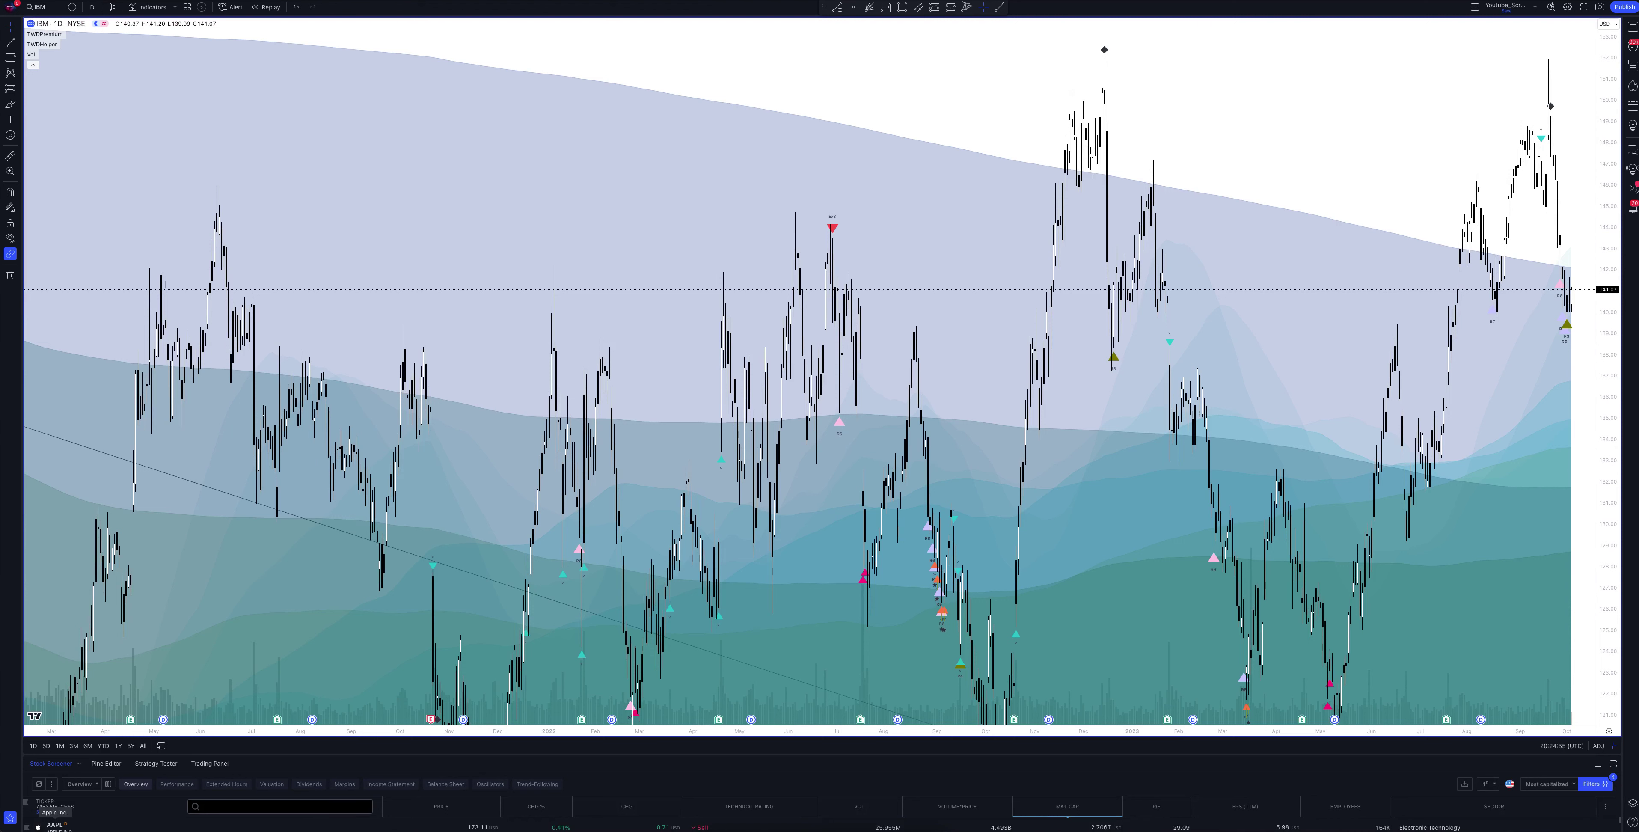
left_click(156, 764)
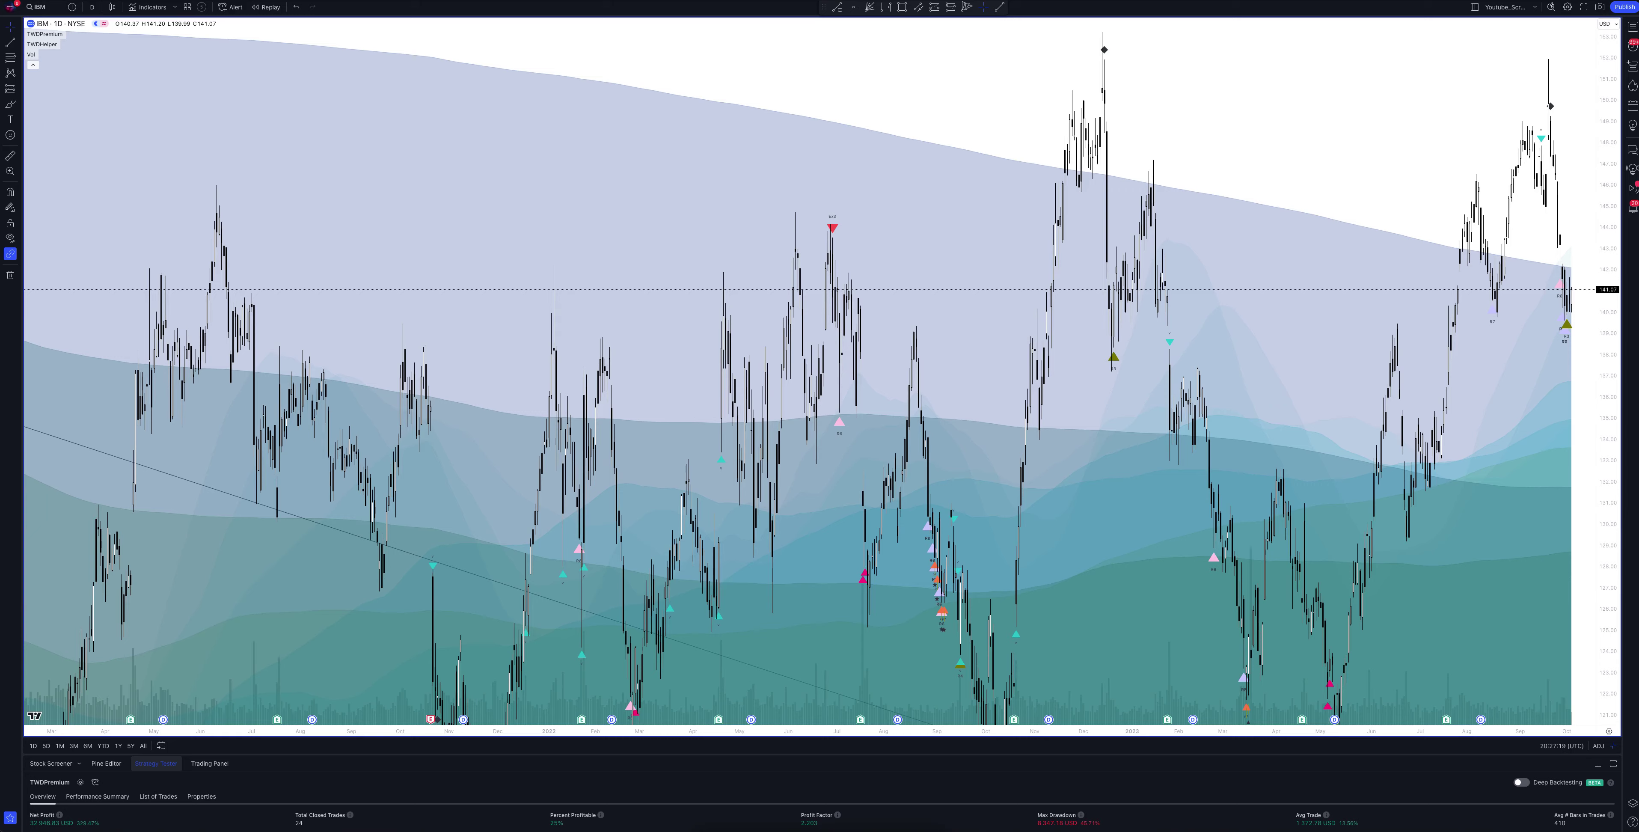
key("alt+Return")
key("alt+Return")
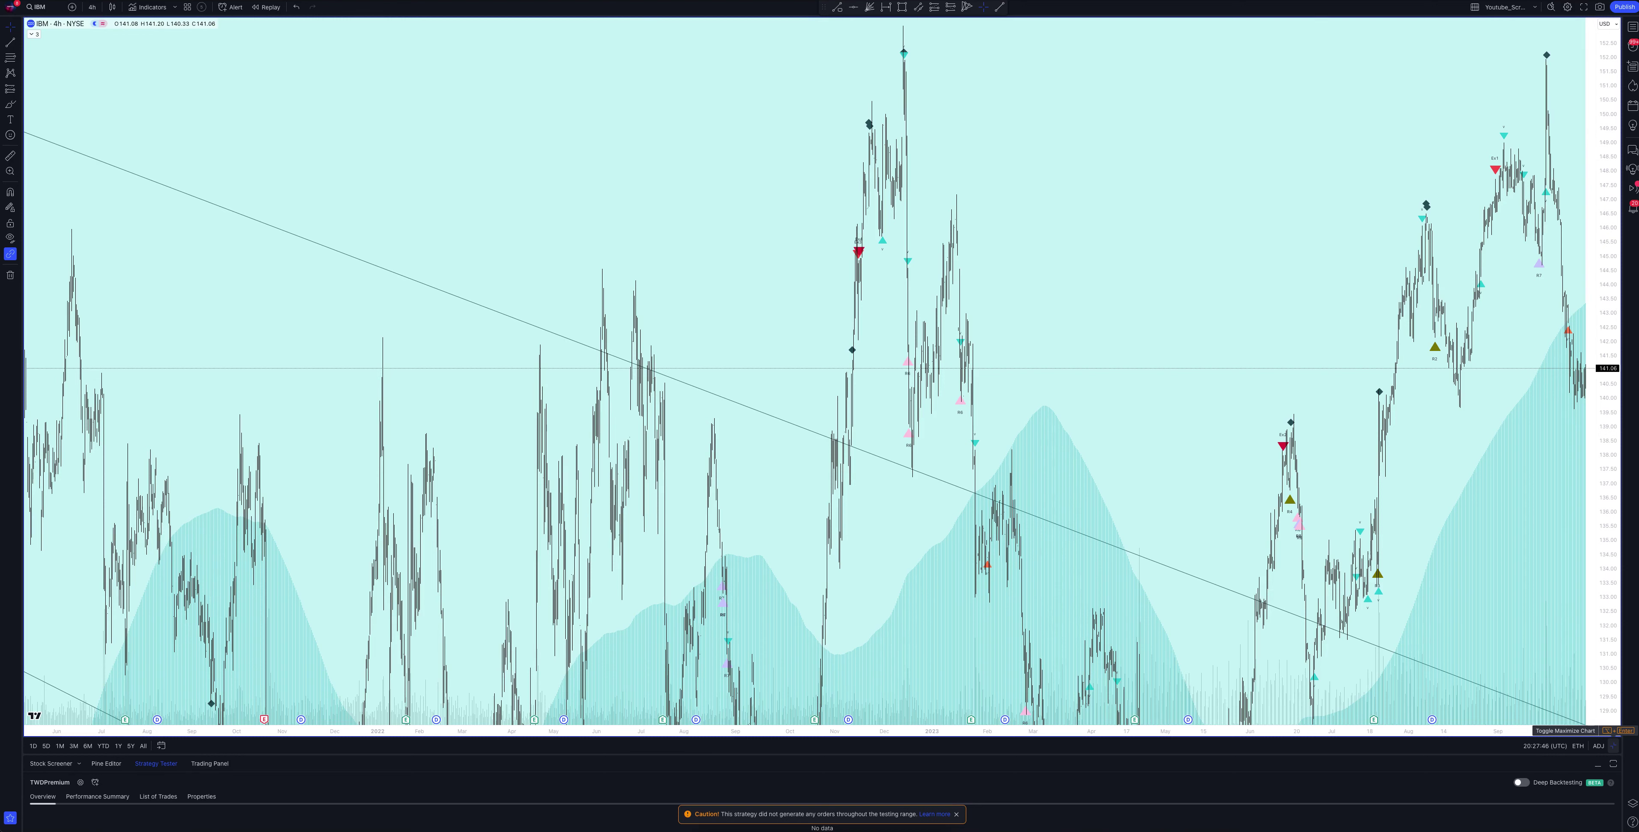
Leave the full-size 4-hour chart and restore the eight-chart grid
left_click(1614, 746)
Maximize the 1-hour IBM chart, then change its timeframe to 2 hours
left_click(1614, 745)
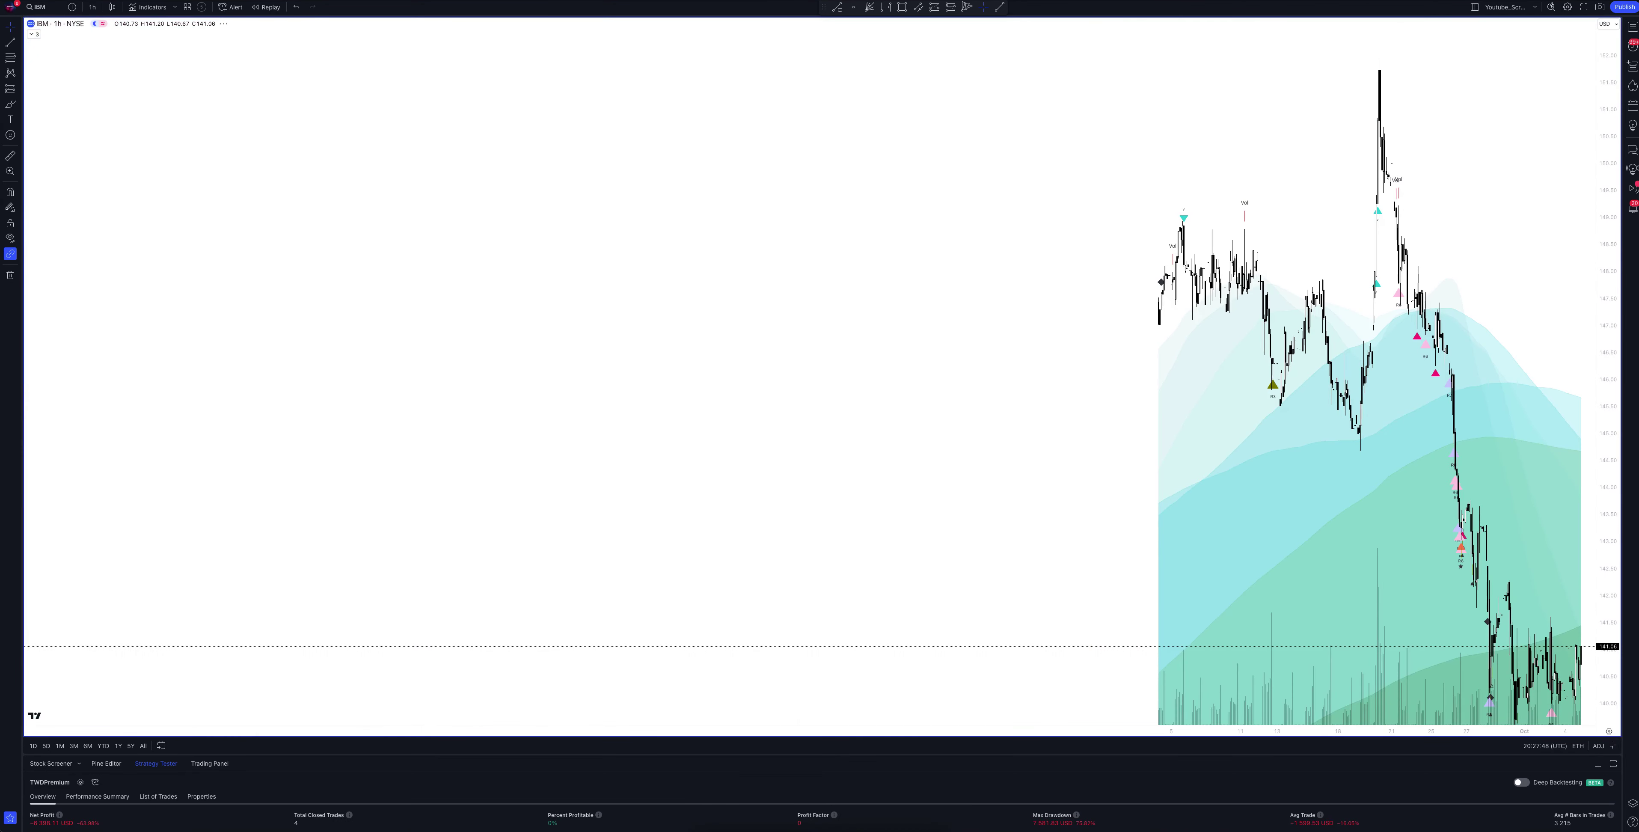
left_click(92, 7)
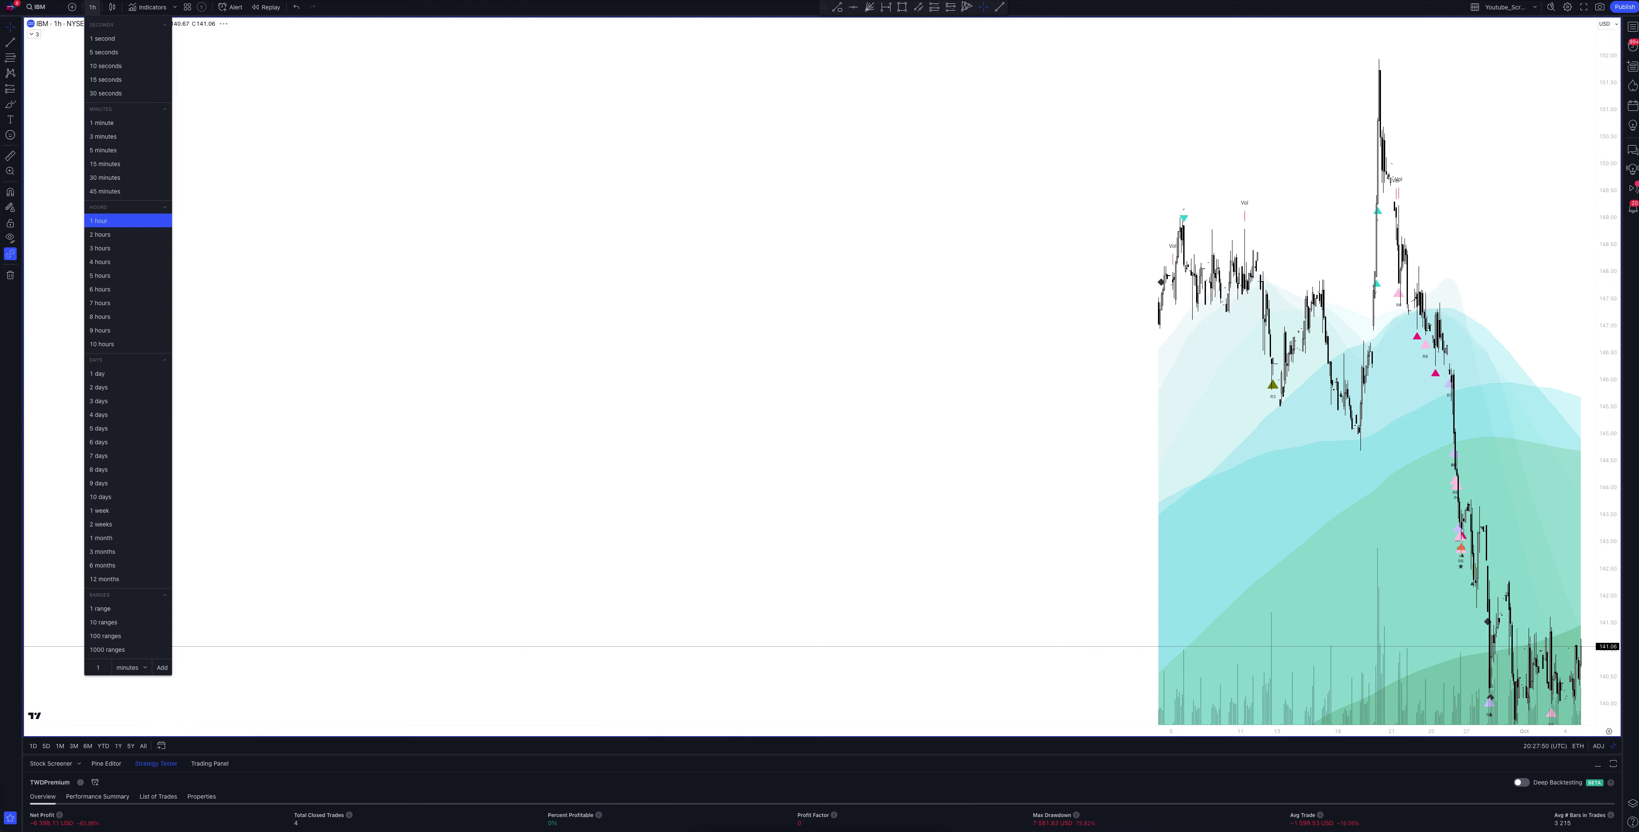
left_click(99, 220)
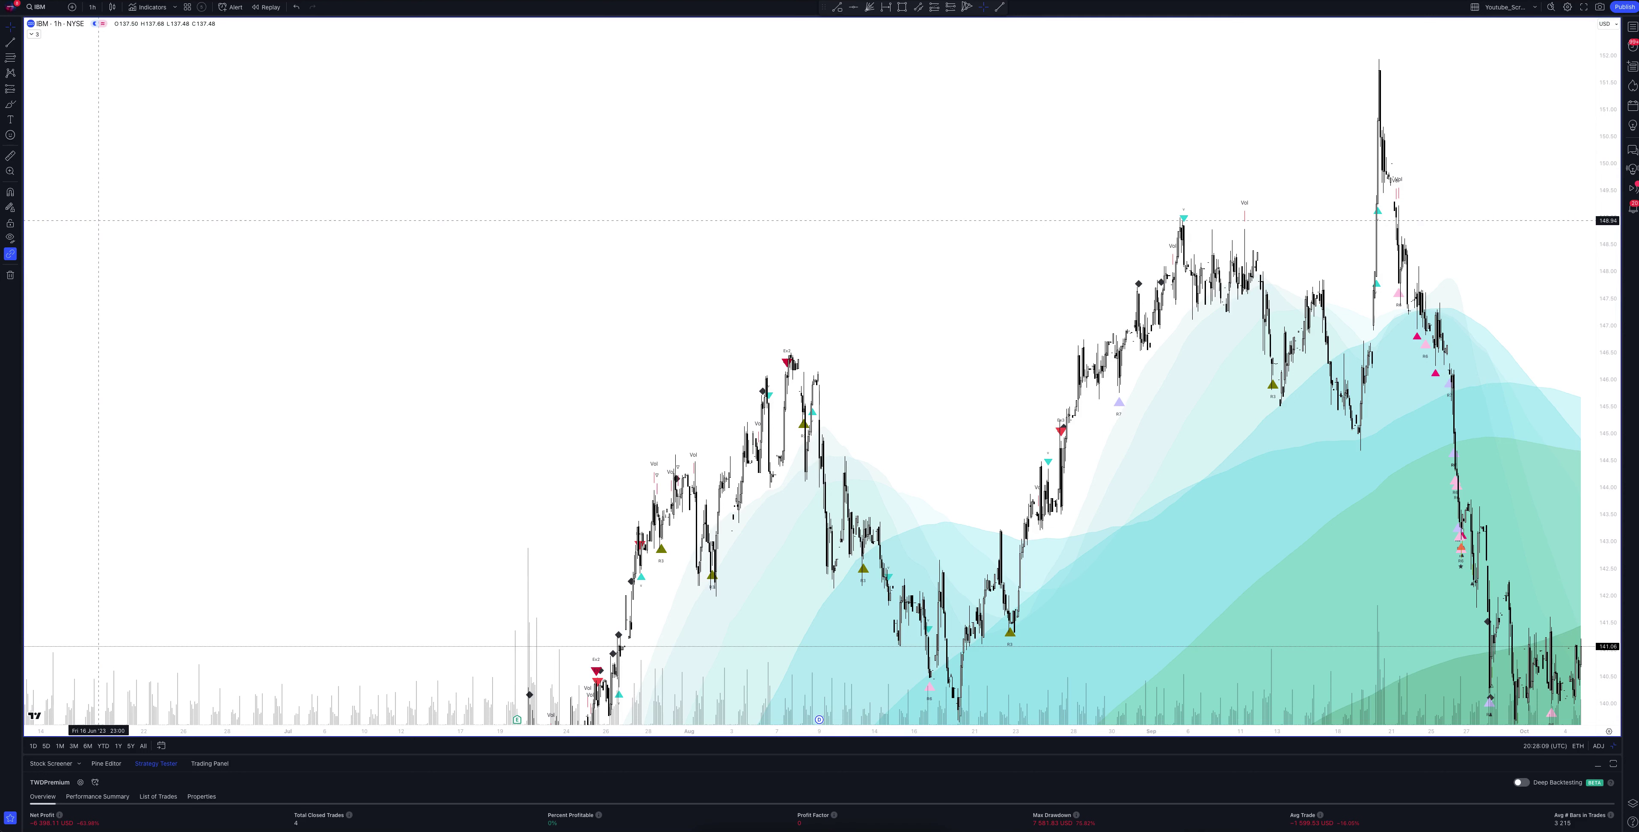
left_click(92, 7)
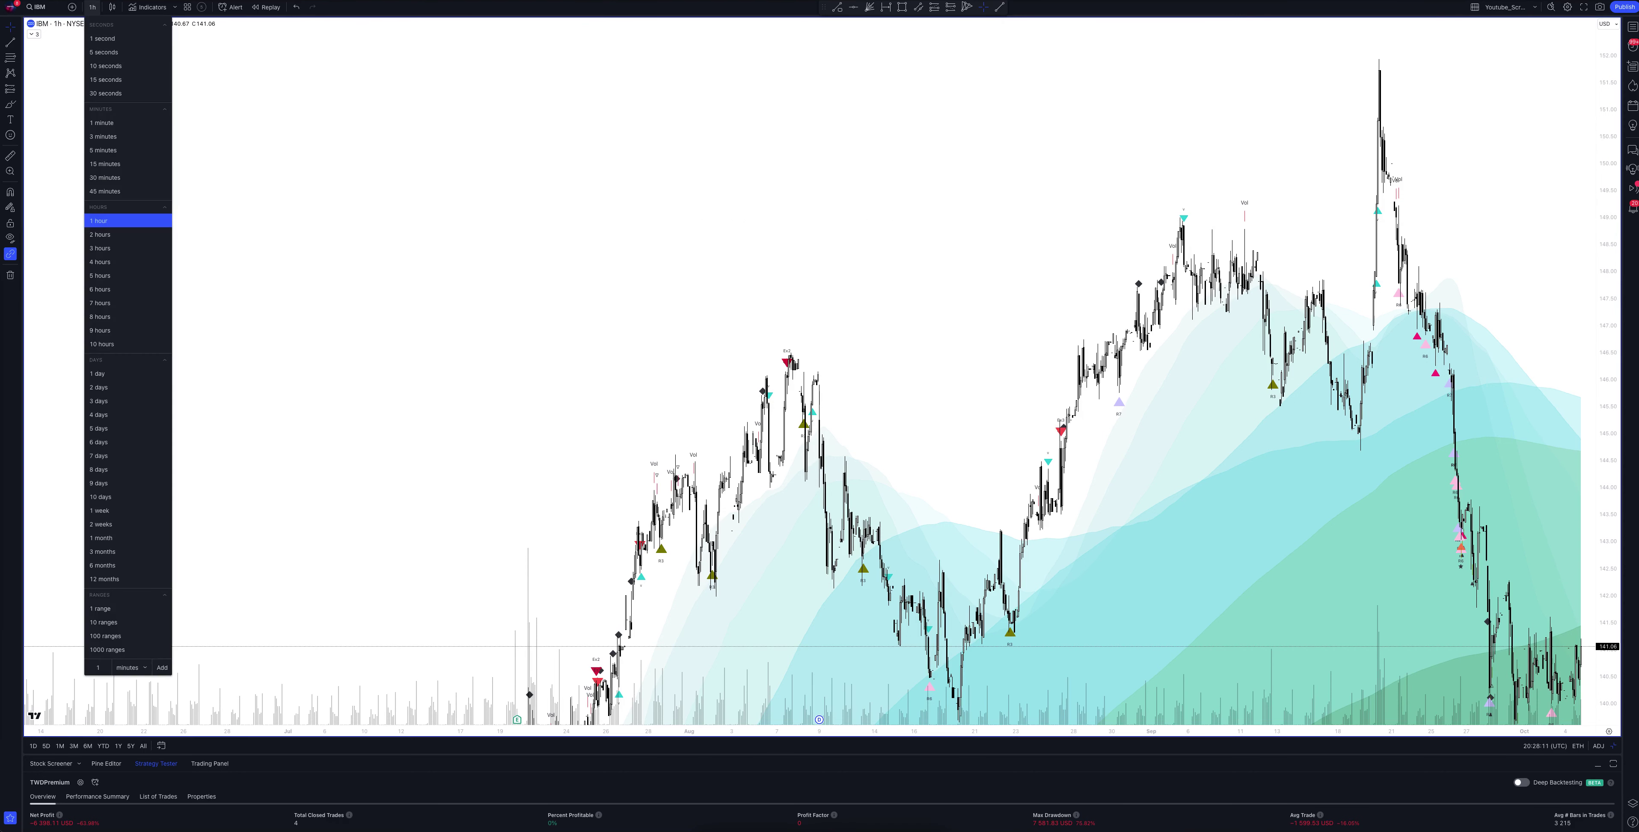
left_click(99, 234)
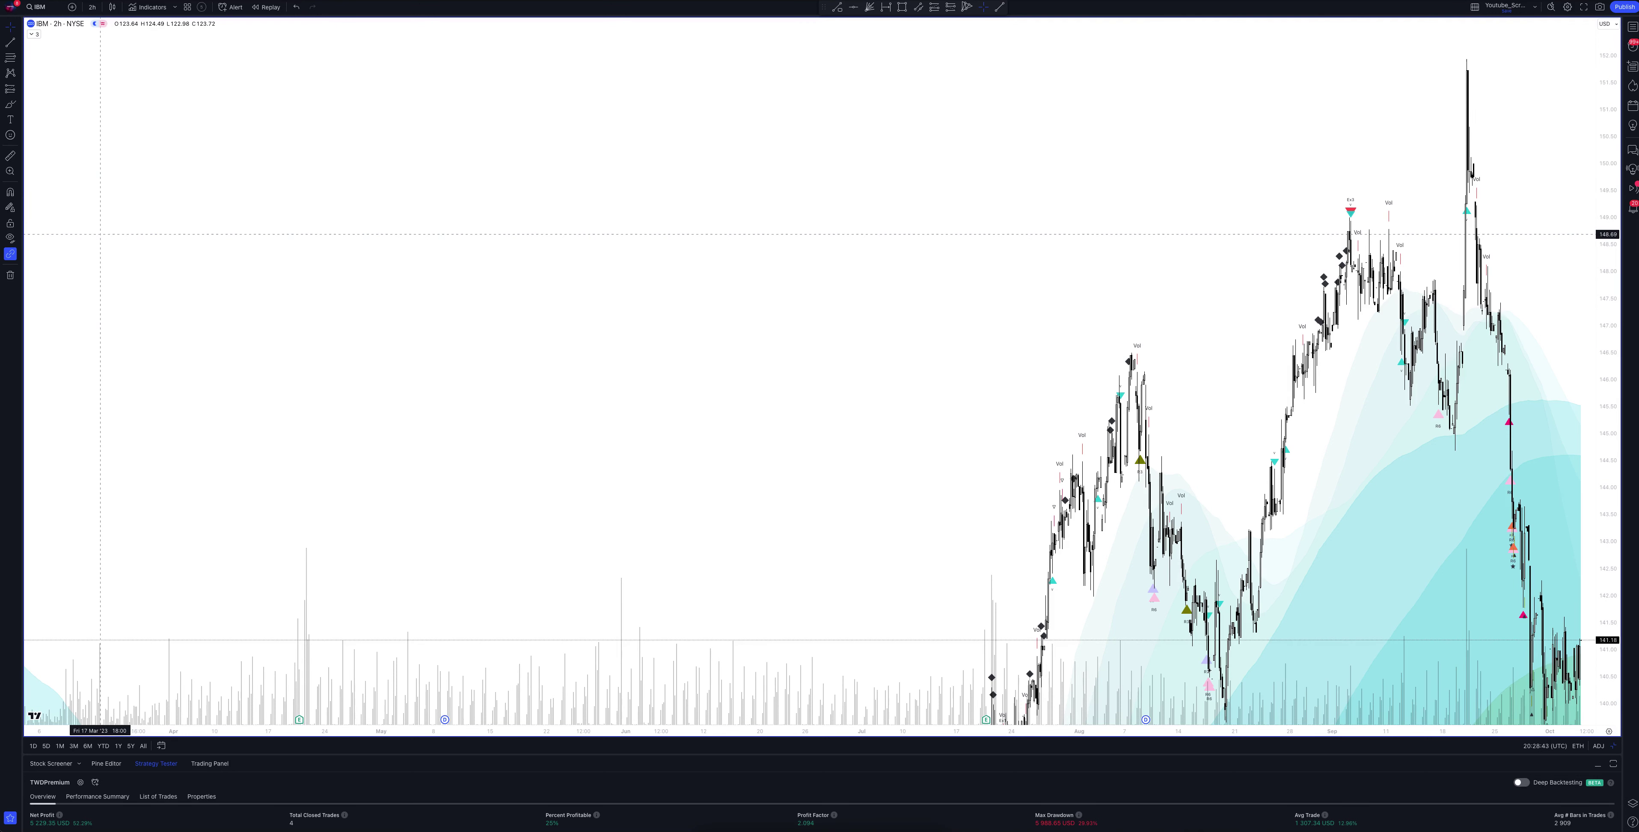
Set the IBM chart timeframe to 3 hours, then to 4 hours
left_click(91, 7)
left_click(100, 248)
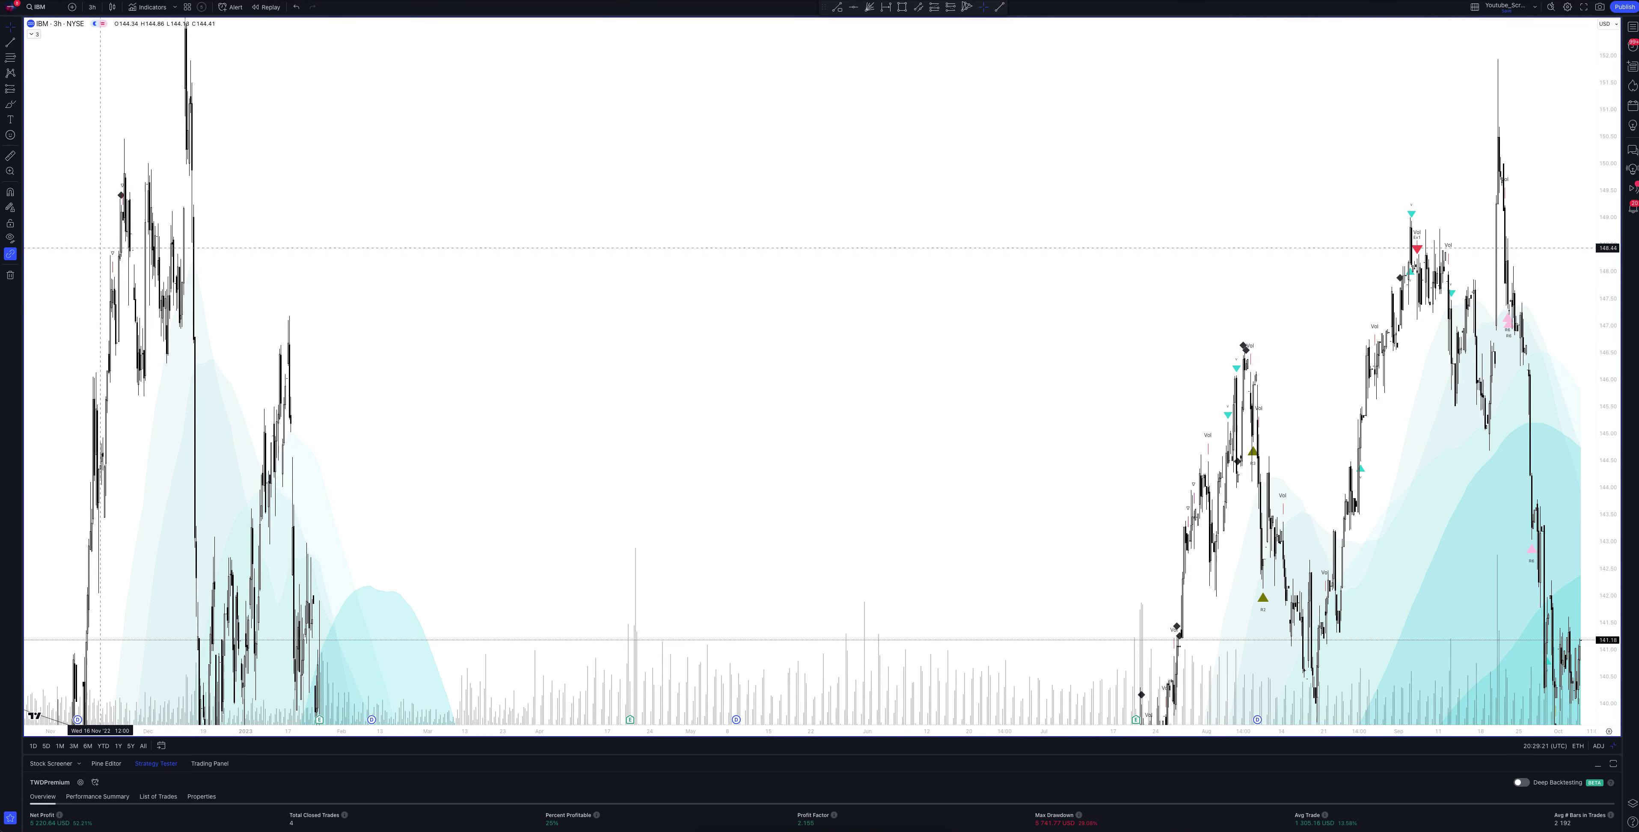
left_click(93, 7)
left_click(99, 262)
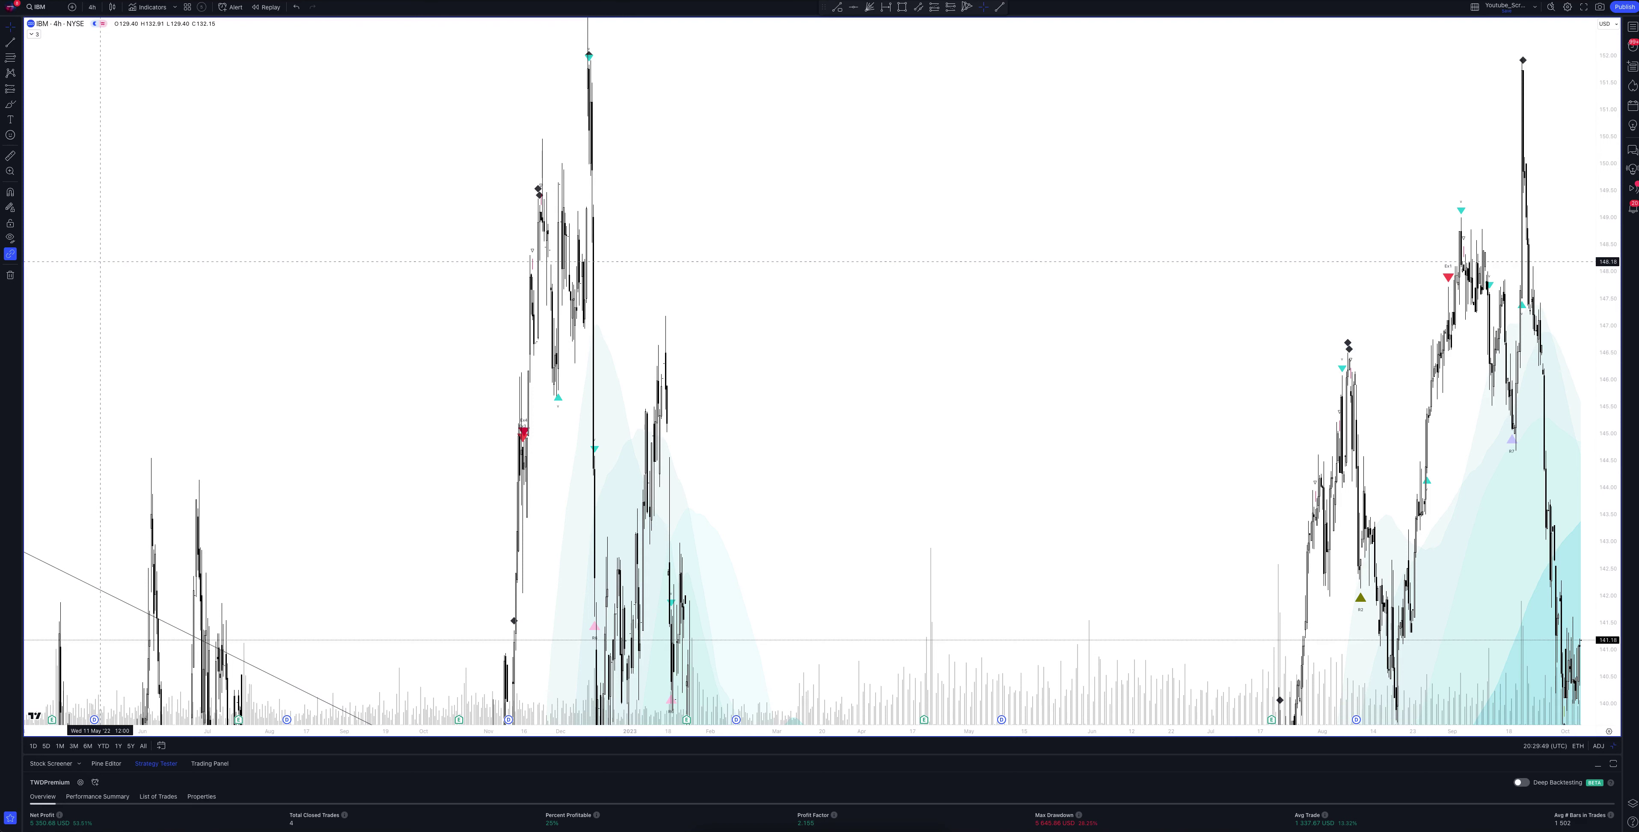
Set the IBM chart timeframe to 5 hours, then to 6 hours
left_click(92, 6)
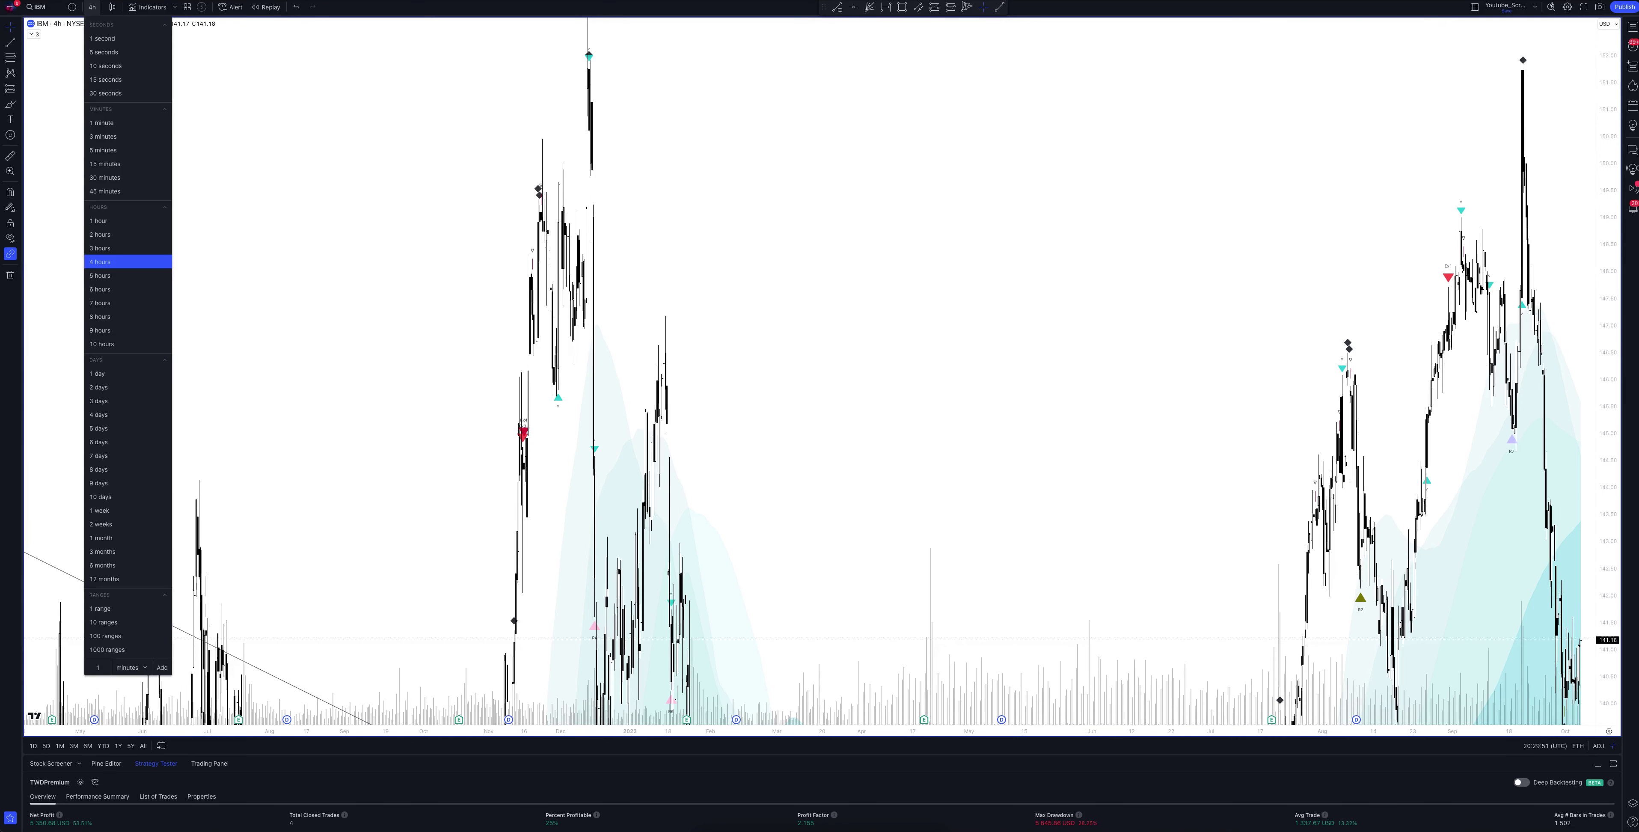
left_click(100, 276)
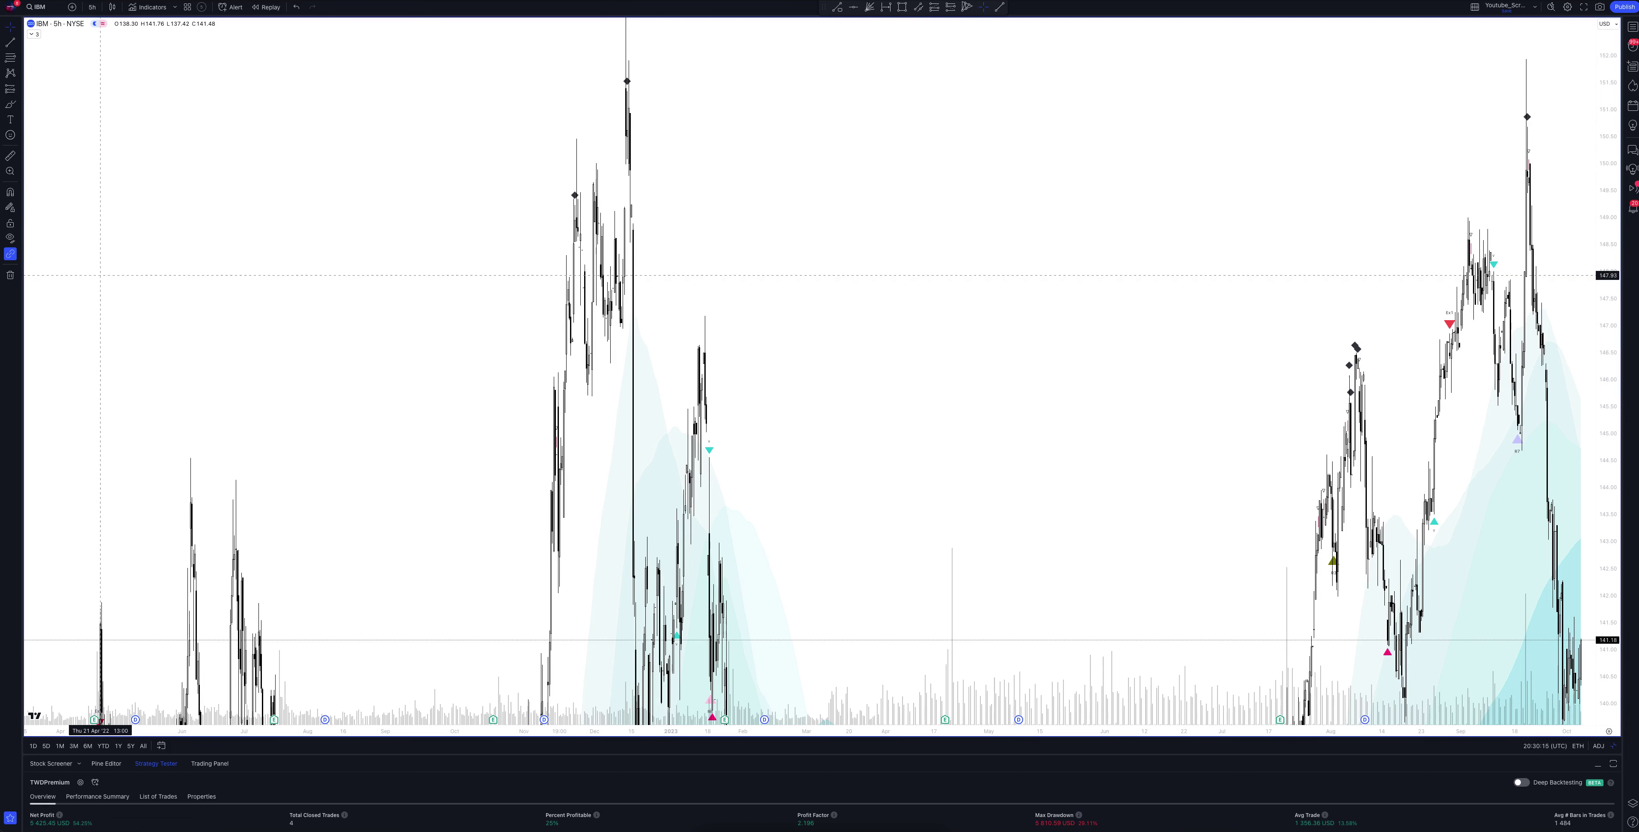
left_click(93, 7)
left_click(100, 290)
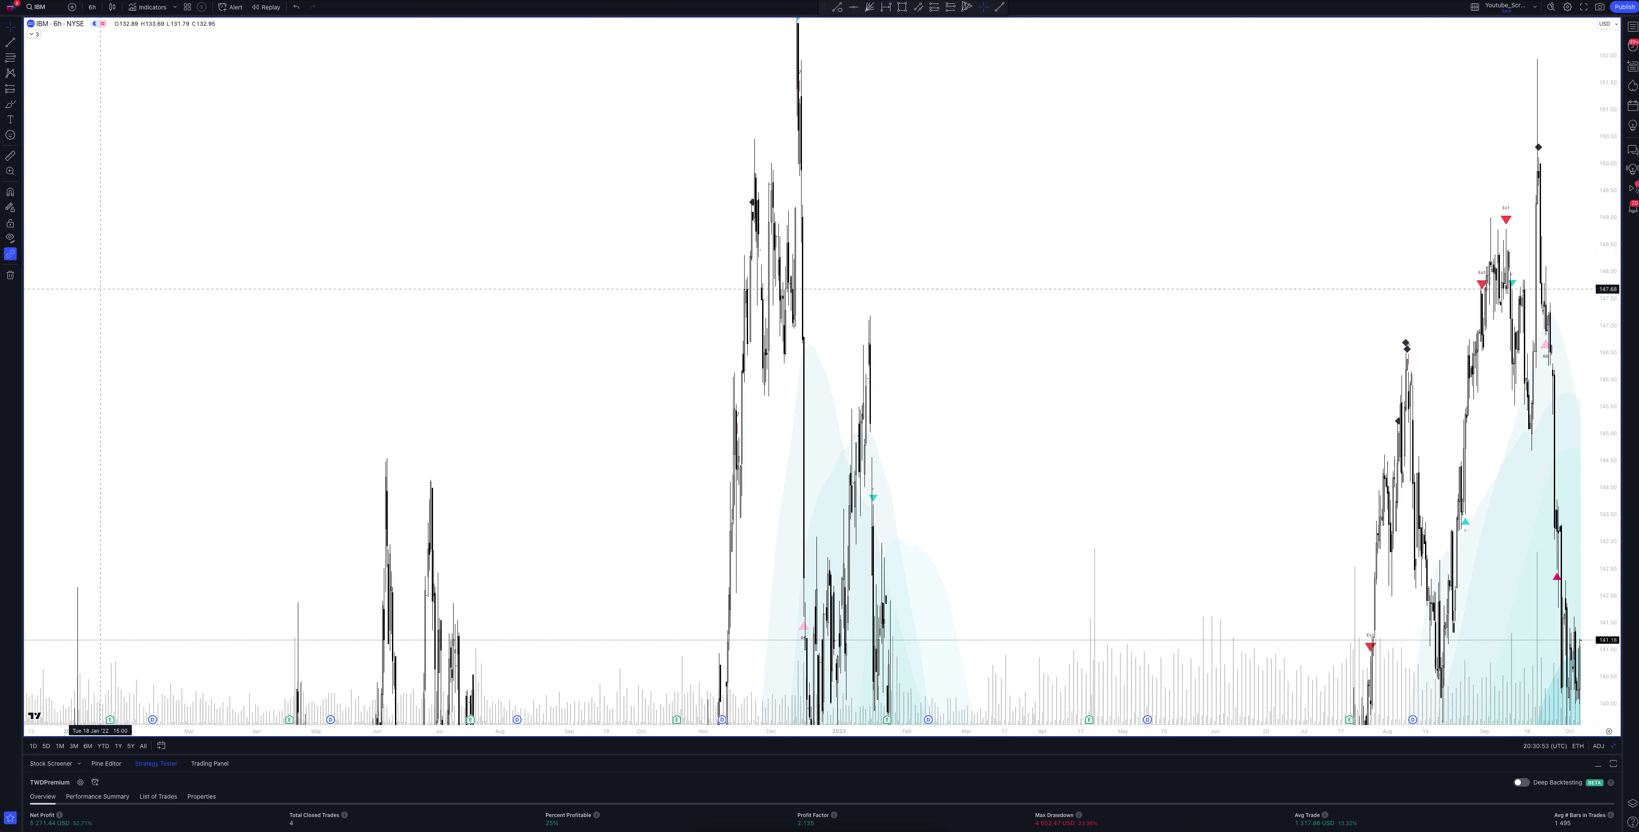
Set the IBM chart to 7-hour, then 8-hour bars, then back to 1 hour
left_click(92, 7)
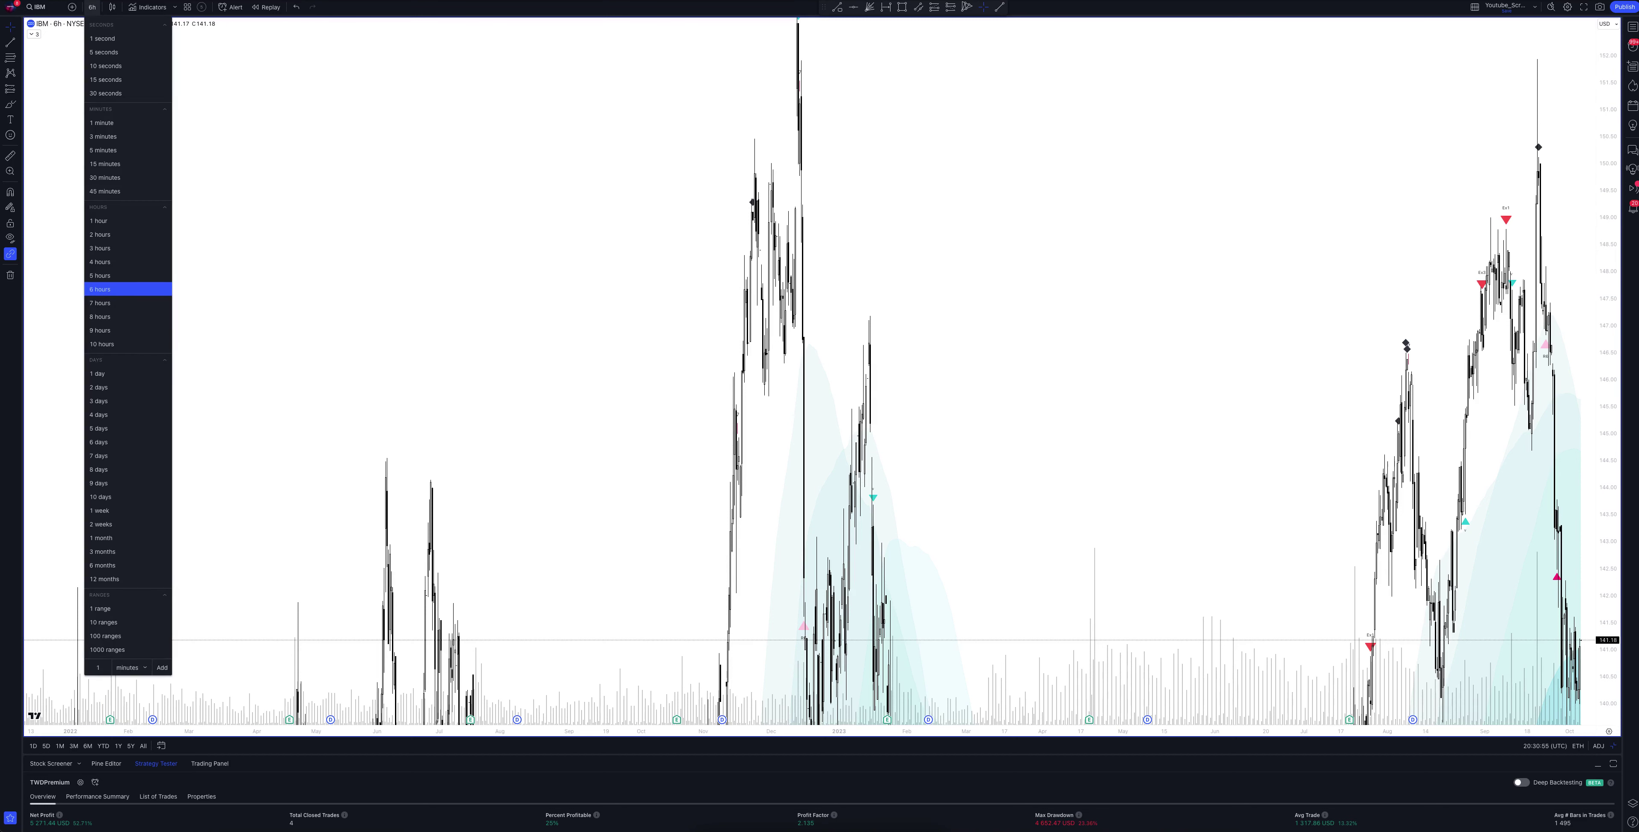
left_click(99, 302)
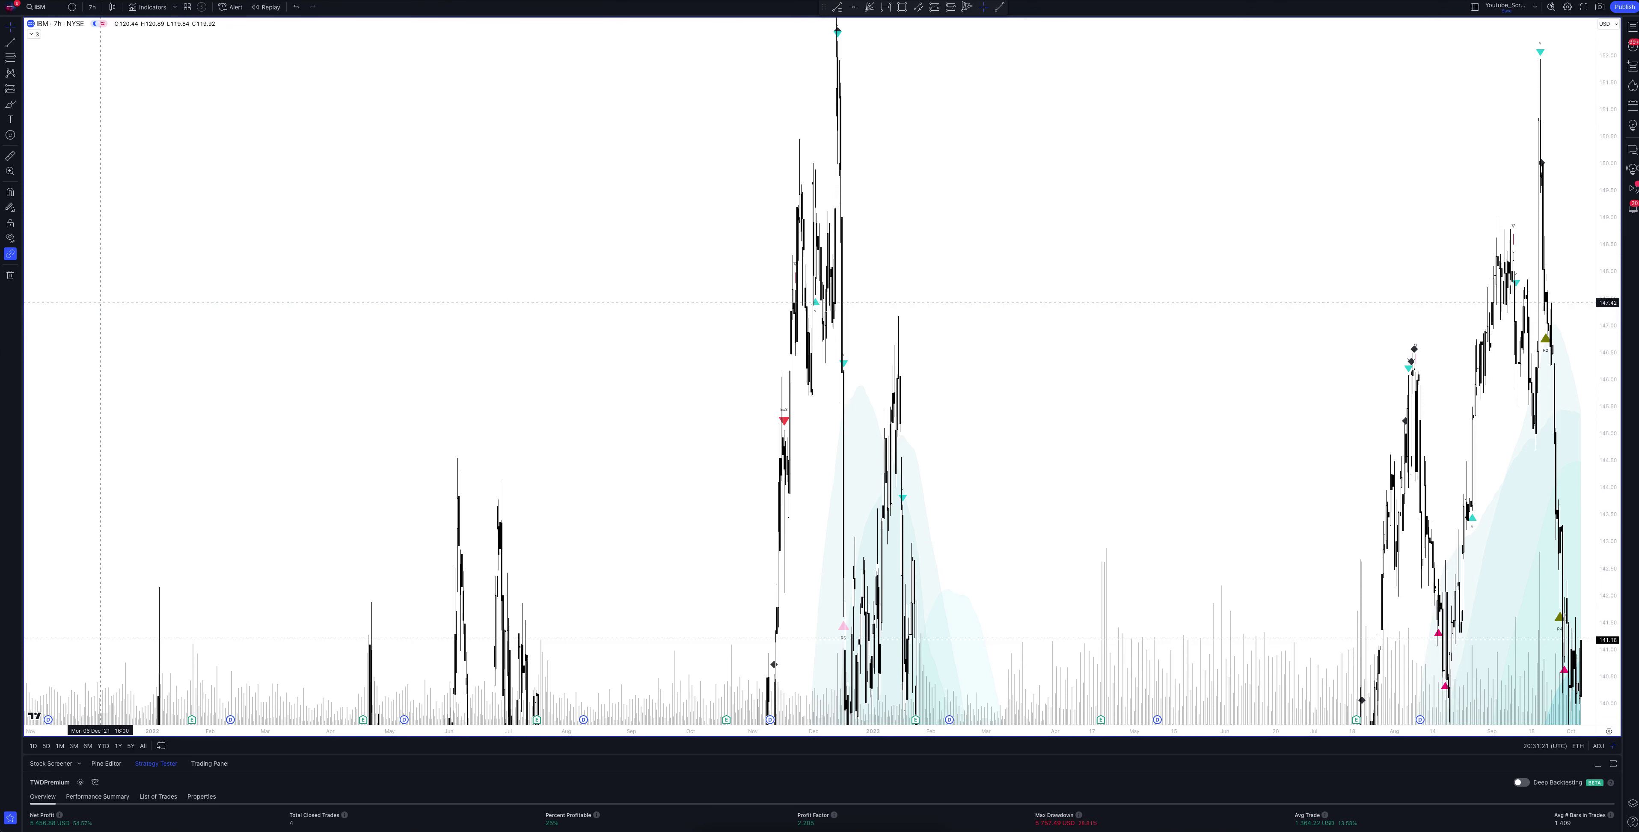
left_click(92, 6)
left_click(99, 316)
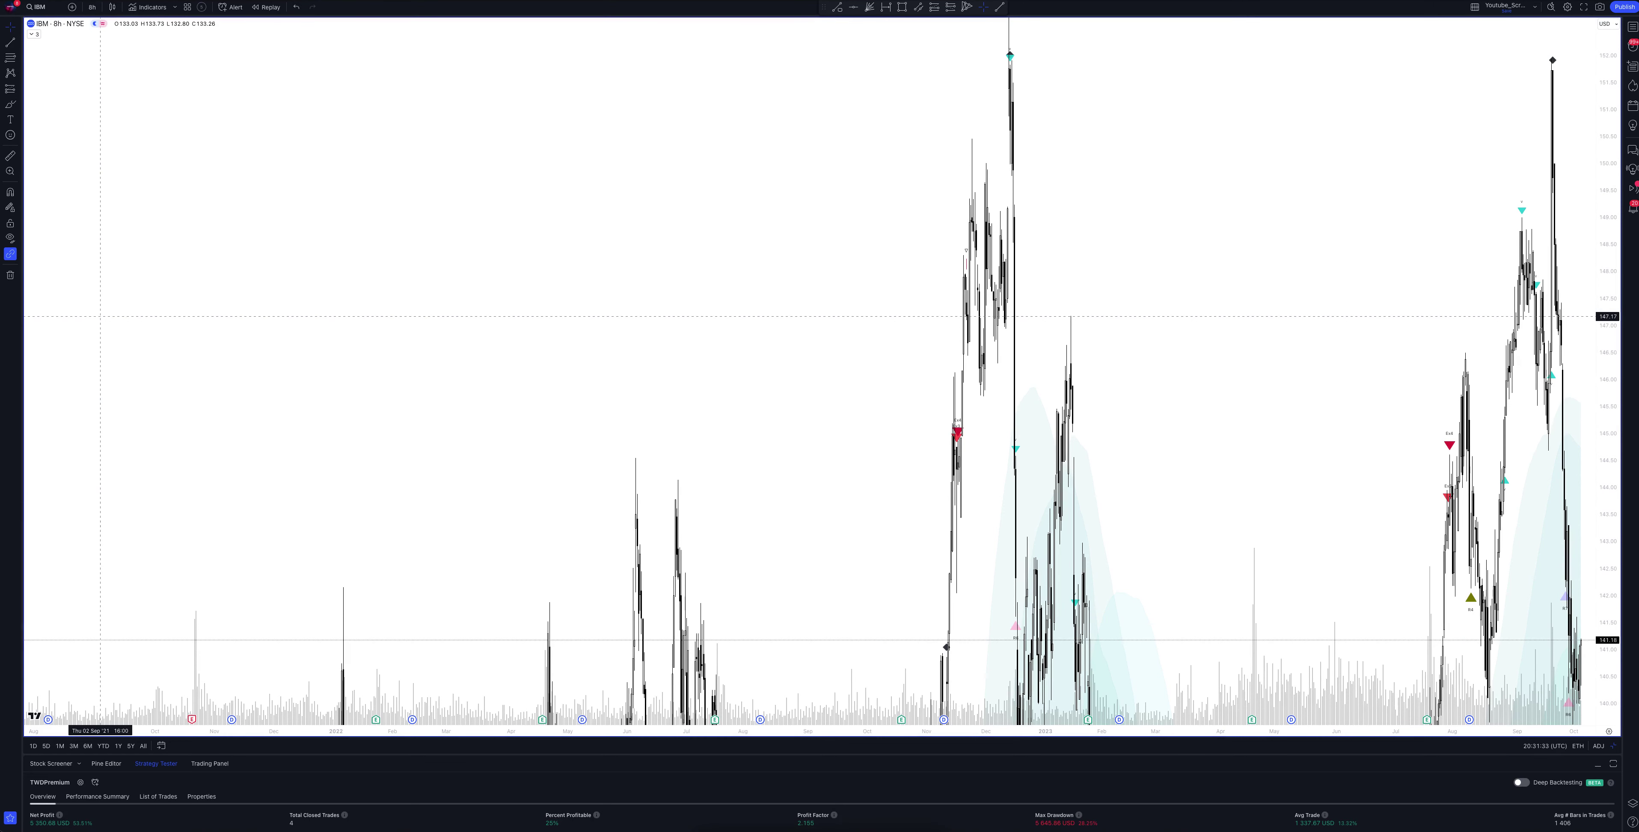
left_click(92, 7)
left_click(98, 221)
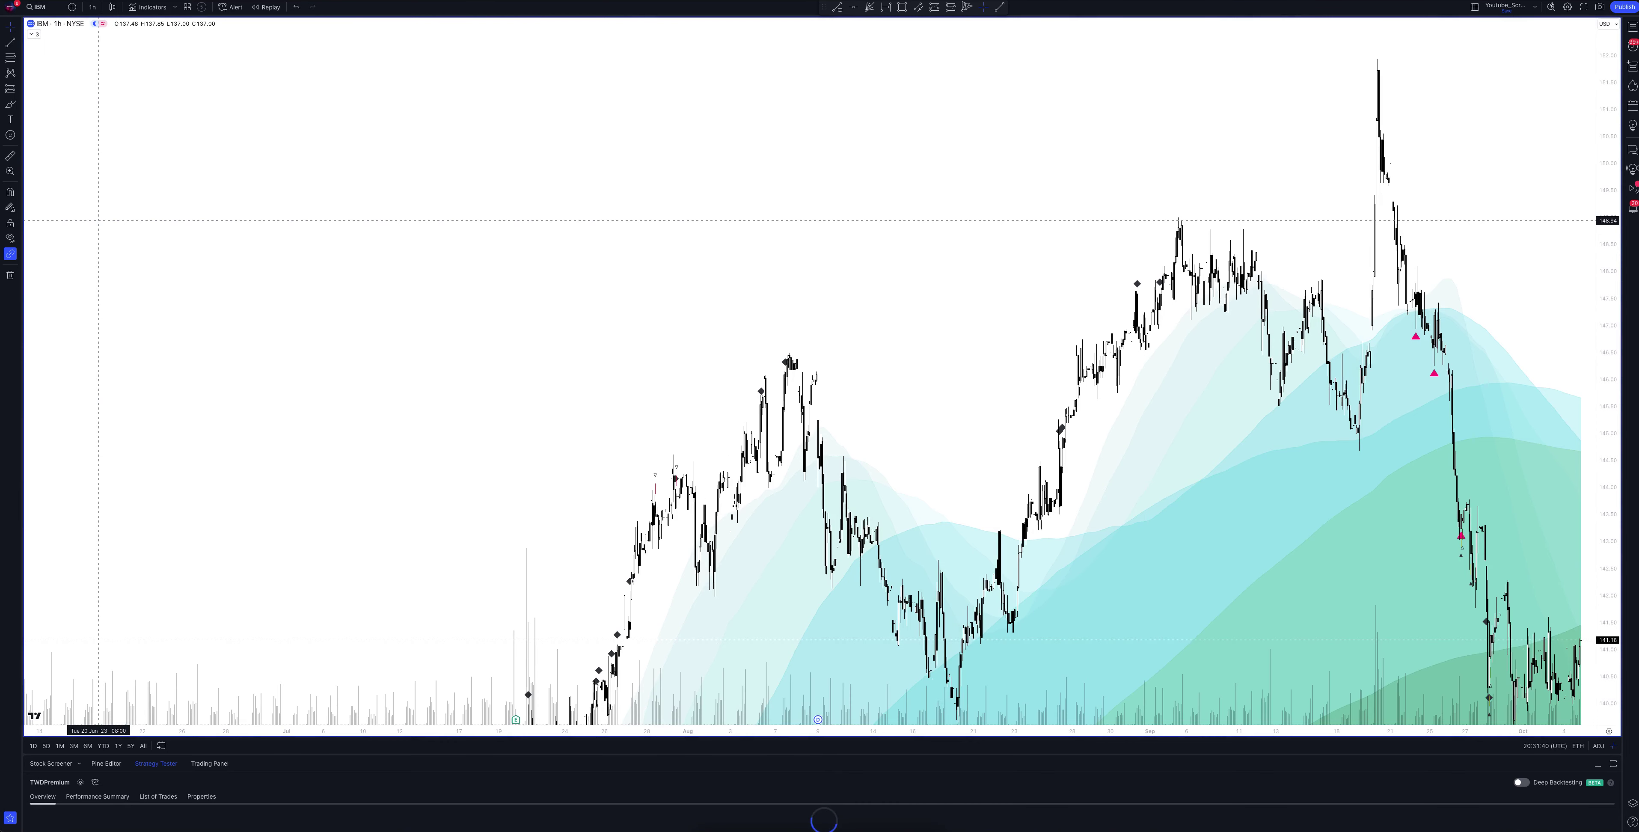
Restore the eight-chart multi-timeframe layout from the maximized IBM 1-hour chart
left_click(1614, 746)
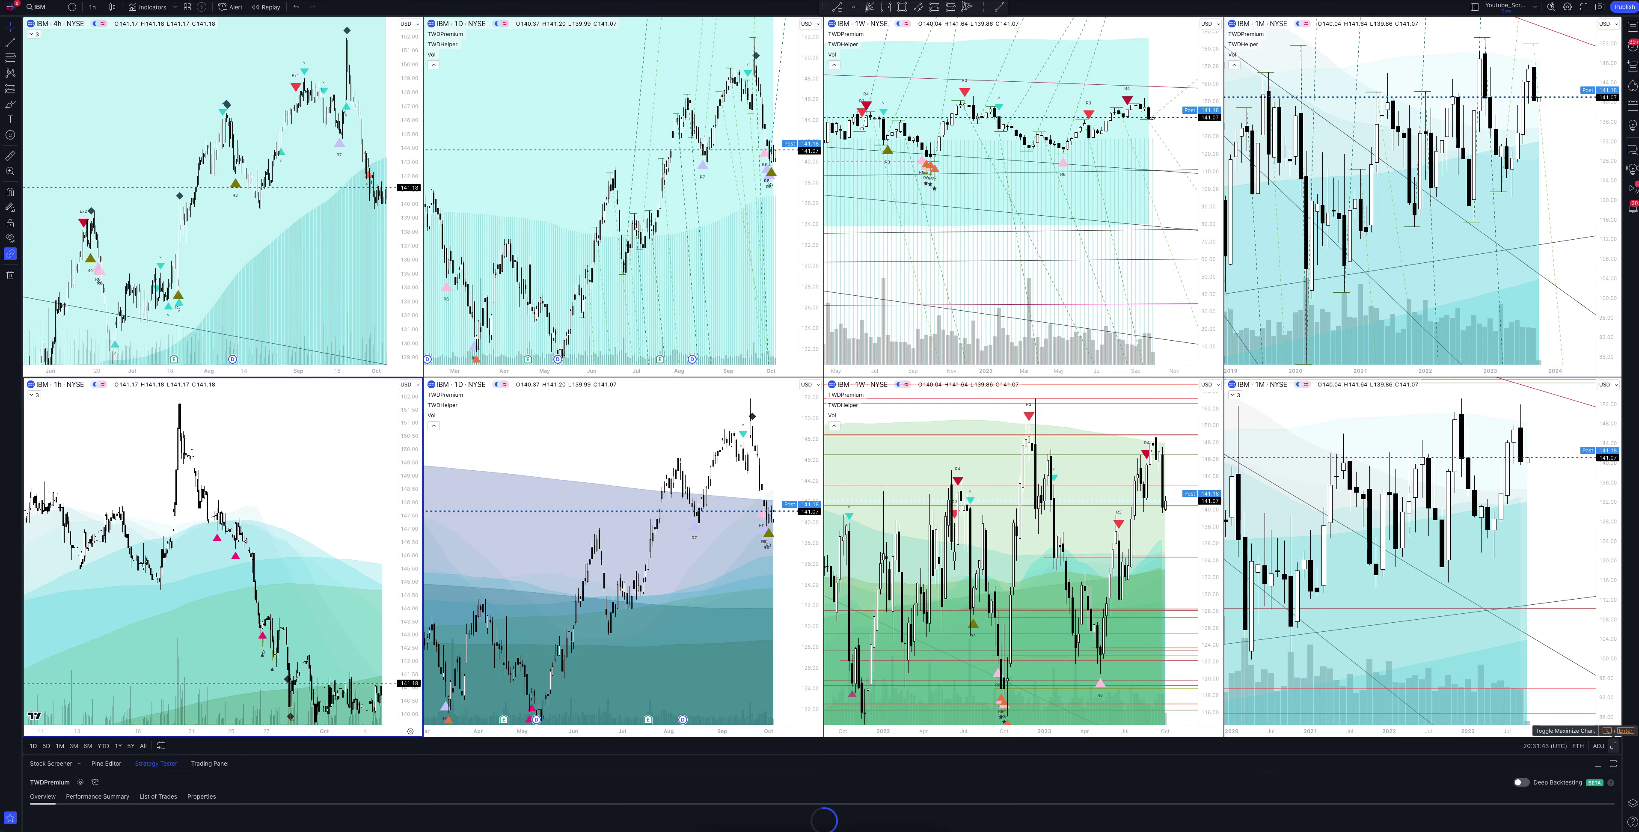